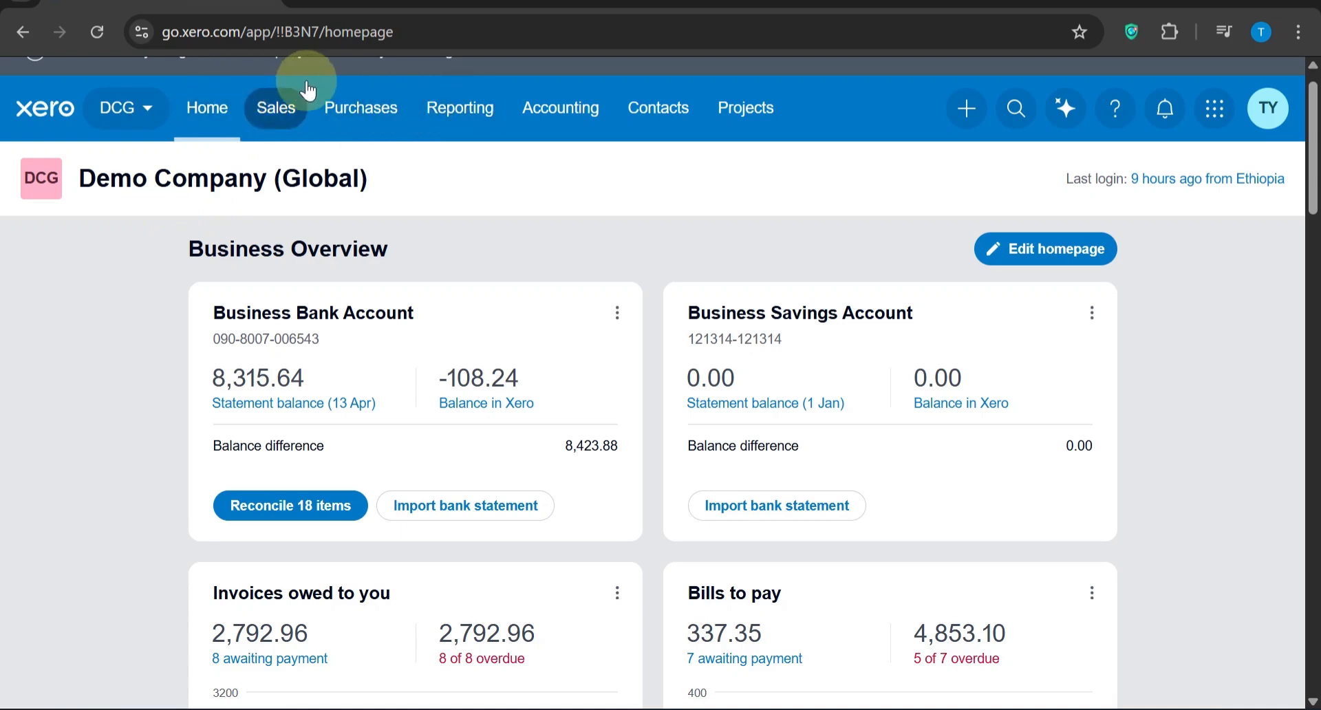
Open the chart of accounts and look through the list of existing accounts
{"action": "left_click", "coordinate": [548, 118]}
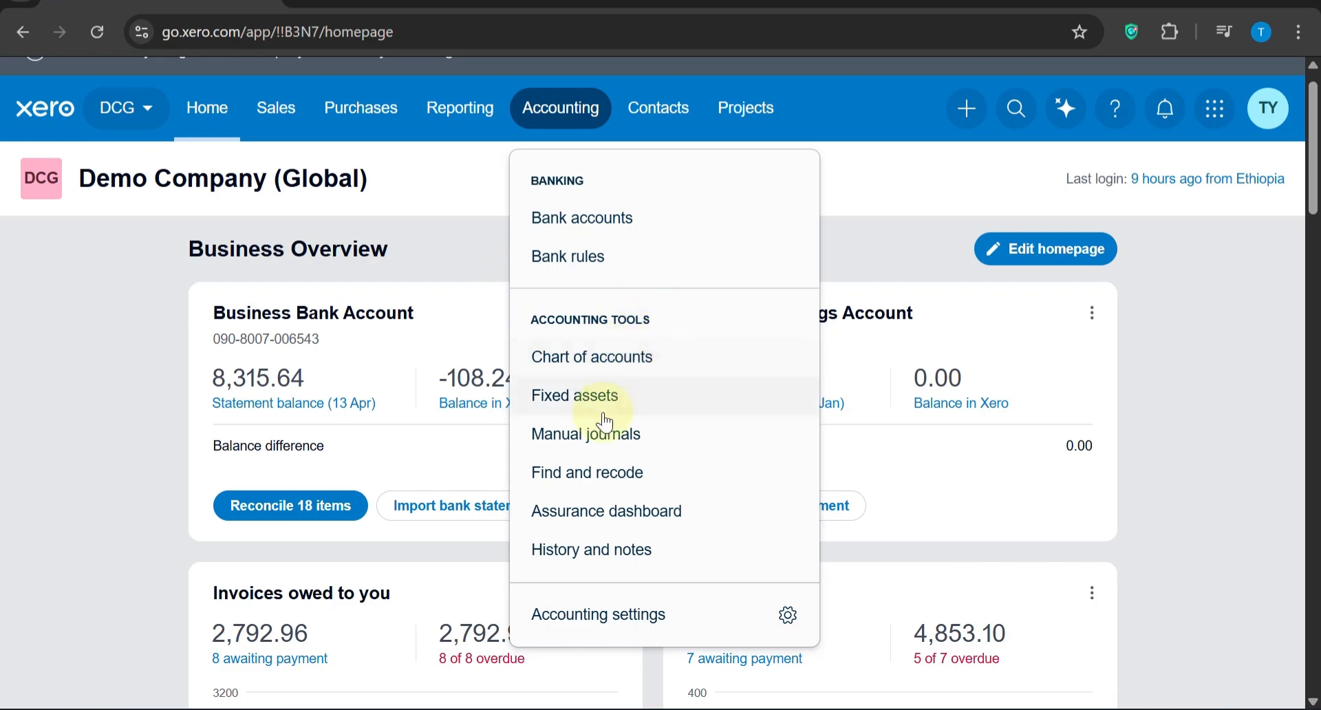
{"action": "left_click", "coordinate": [620, 366]}
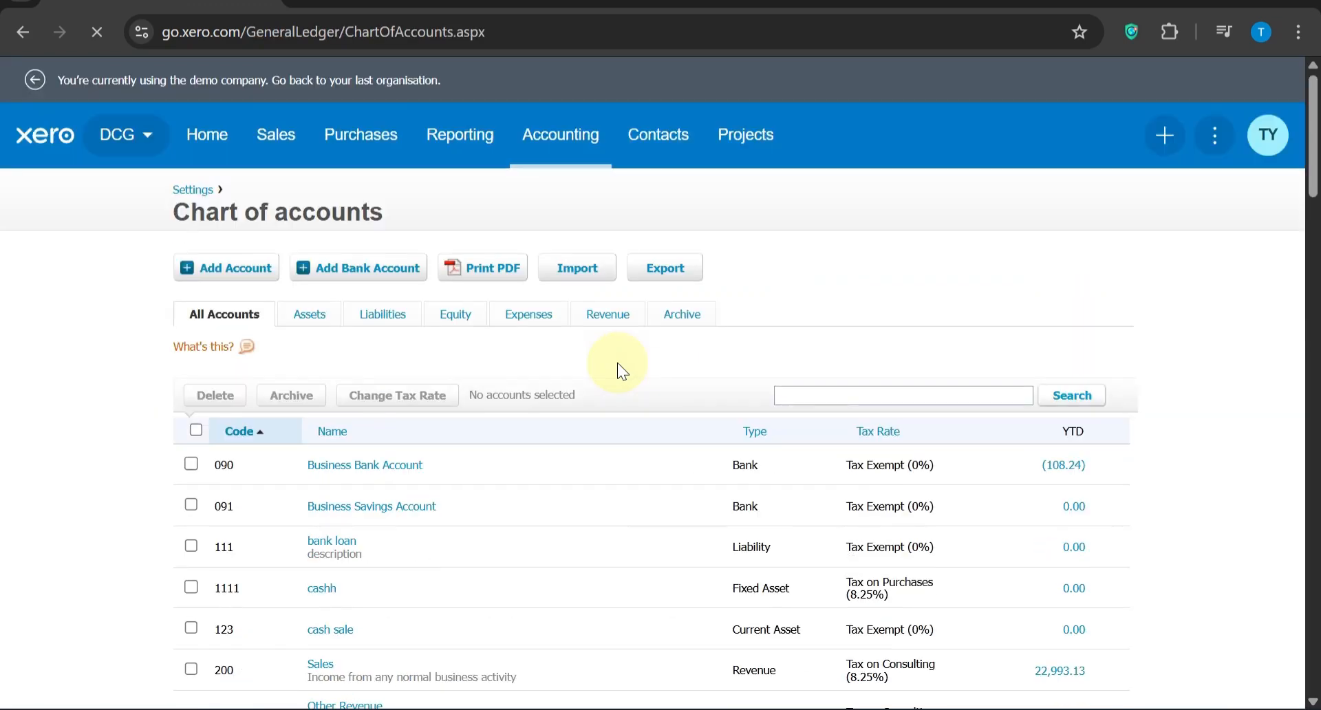
{"action": "scroll", "coordinate": [617, 362], "scroll_direction": "down", "scroll_amount": 8}
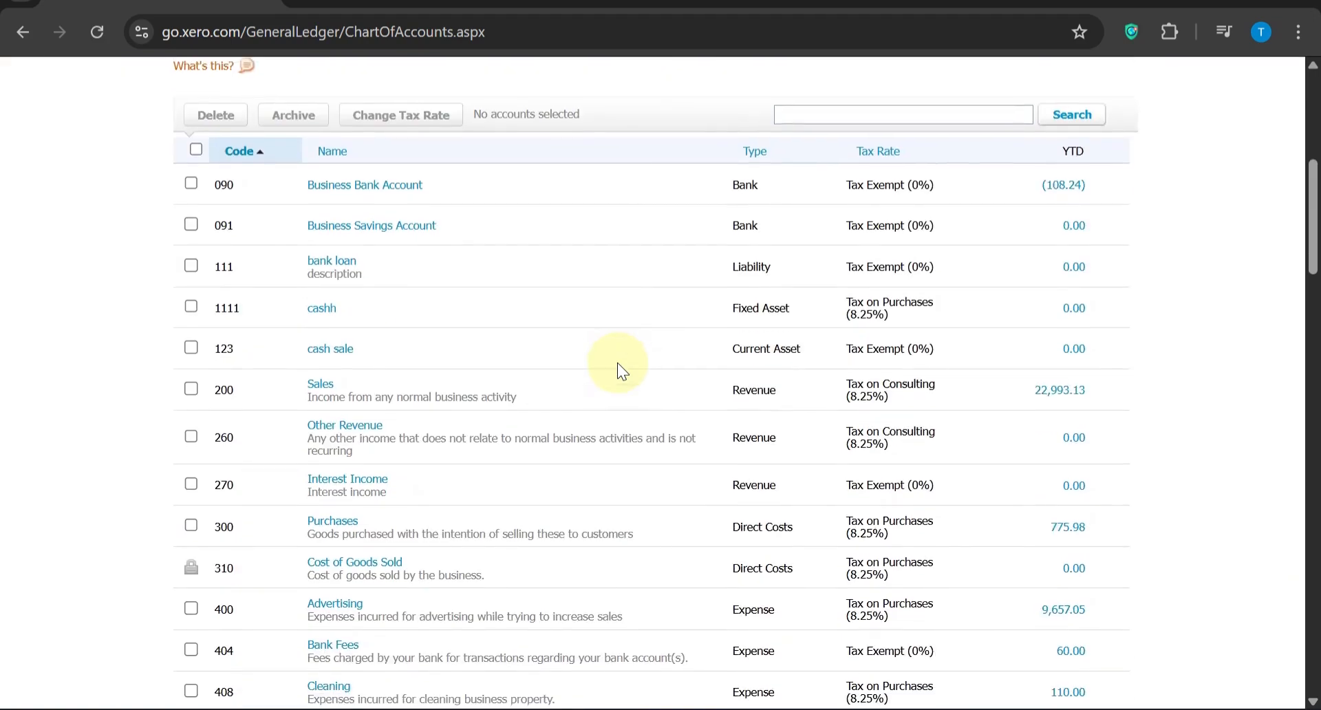
{"action": "scroll", "coordinate": [617, 370], "scroll_direction": "down", "scroll_amount": 3}
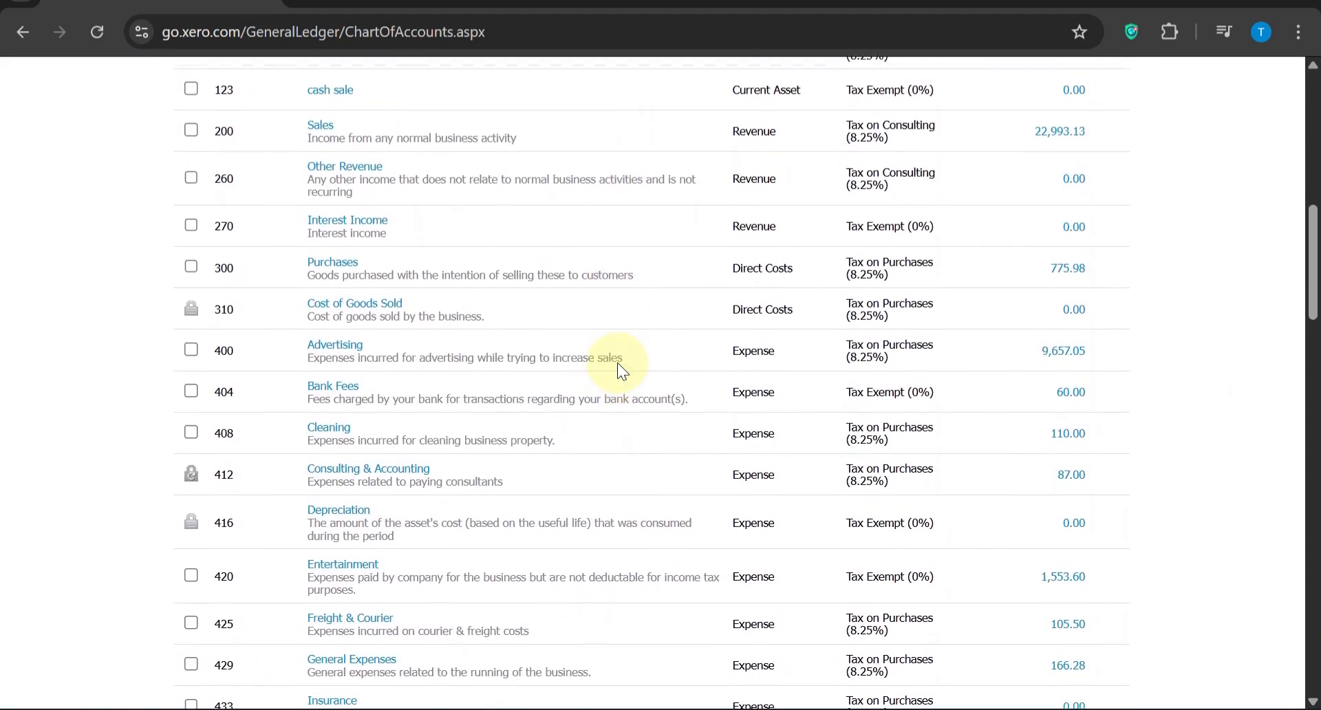
{"action": "scroll", "coordinate": [618, 364], "scroll_direction": "up", "scroll_amount": 4}
{"action": "scroll", "coordinate": [617, 362], "scroll_direction": "up", "scroll_amount": 2}
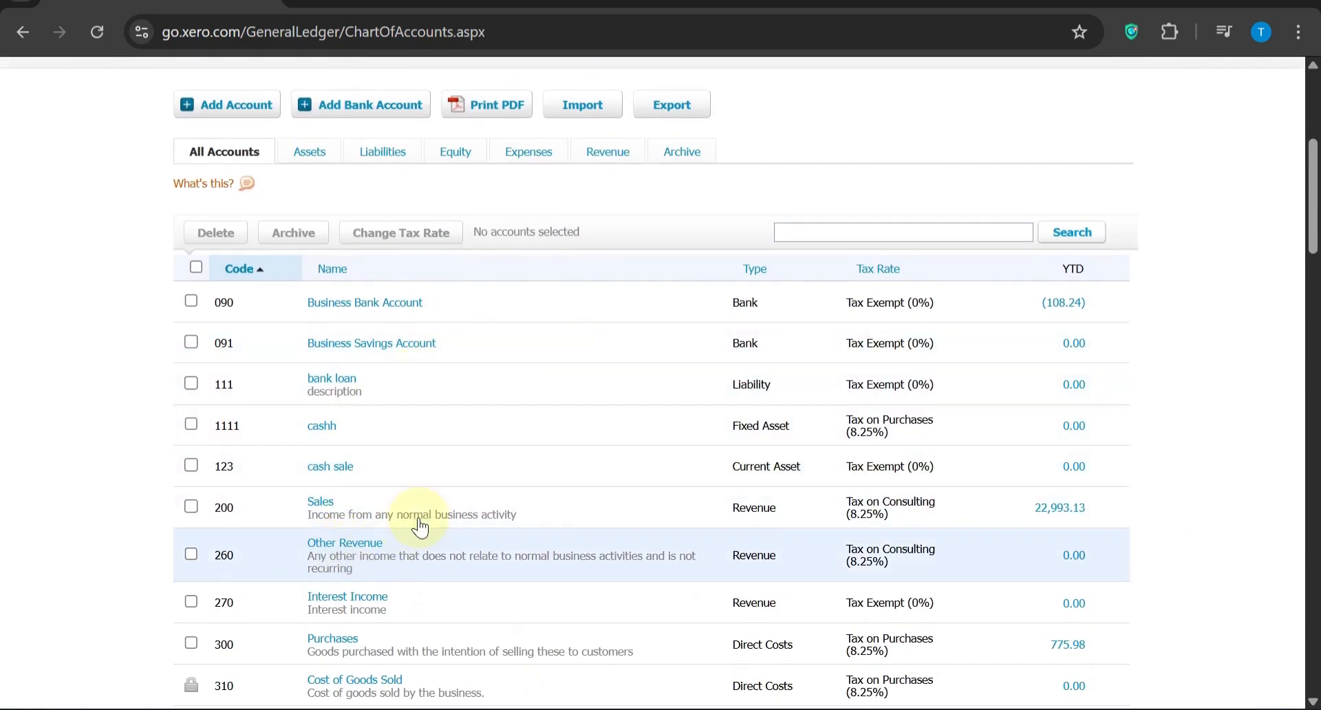
{"action": "scroll", "coordinate": [454, 412], "scroll_direction": "up", "scroll_amount": 1}
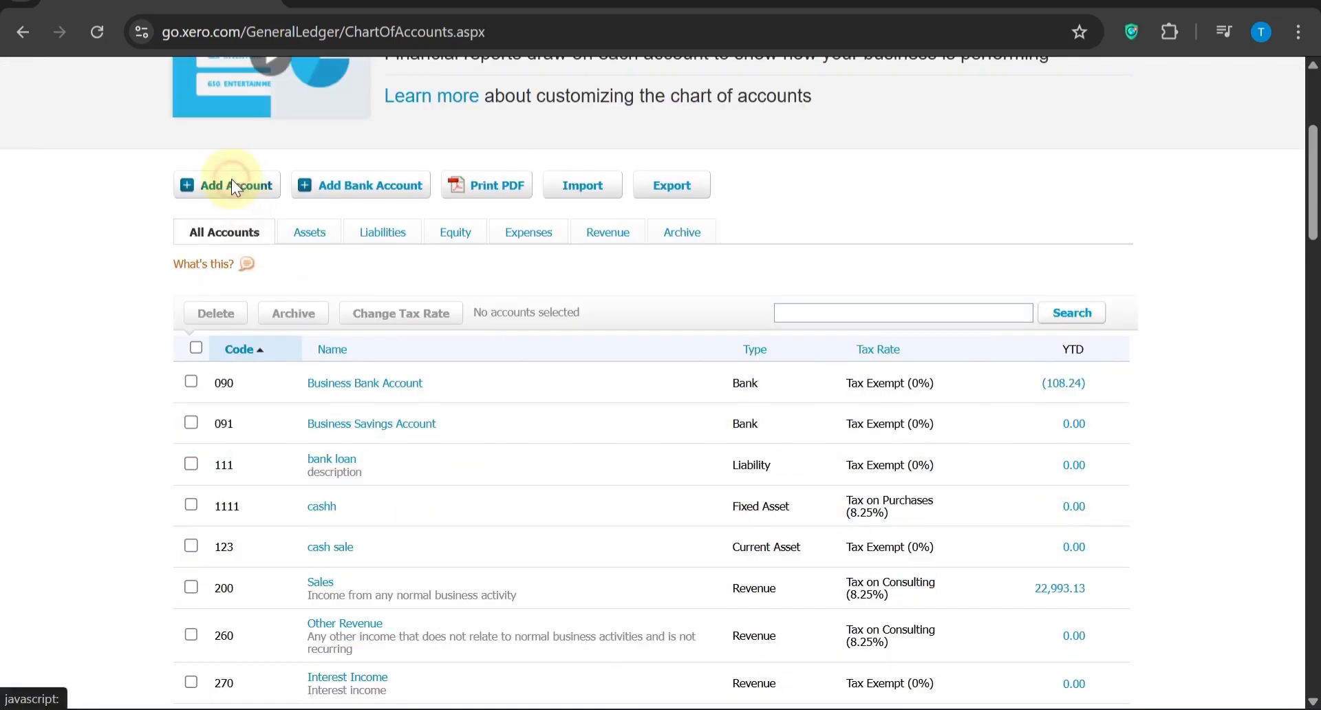
Start adding a new account and set its account type to Current Asset
{"action": "left_click", "coordinate": [233, 182]}
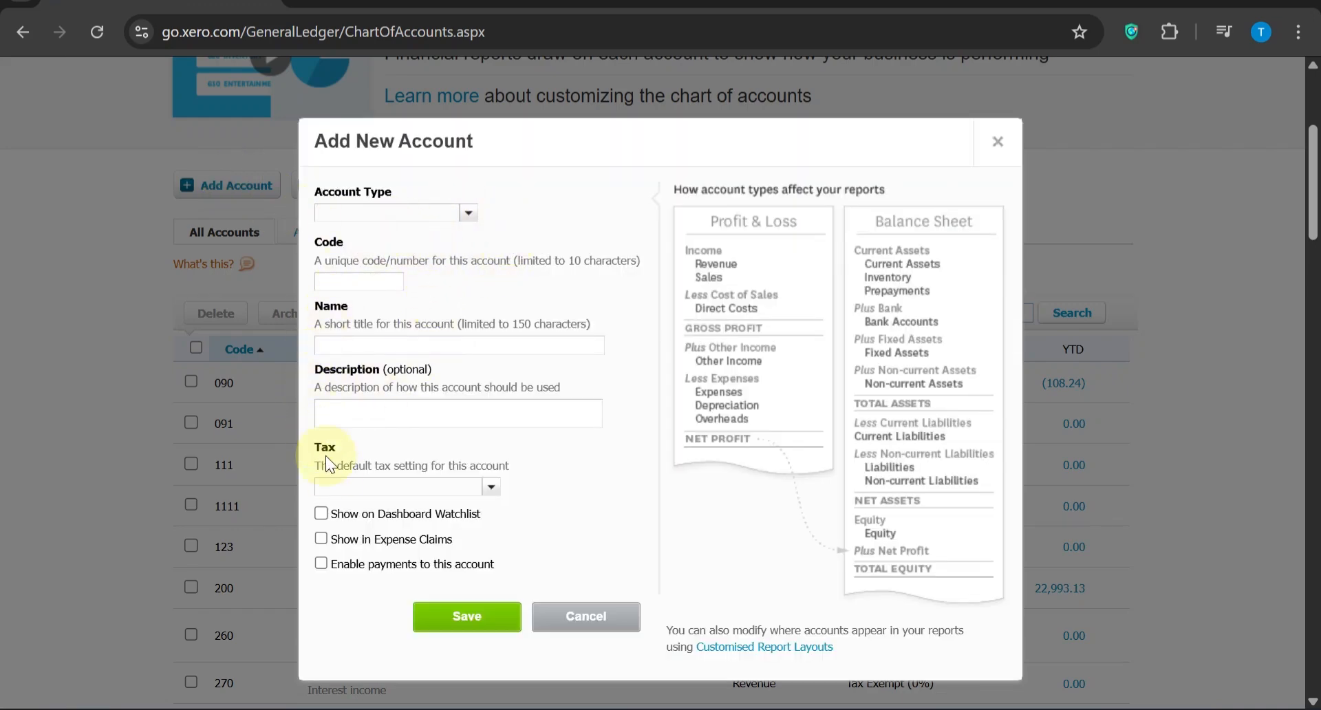
{"action": "left_click", "coordinate": [321, 344]}
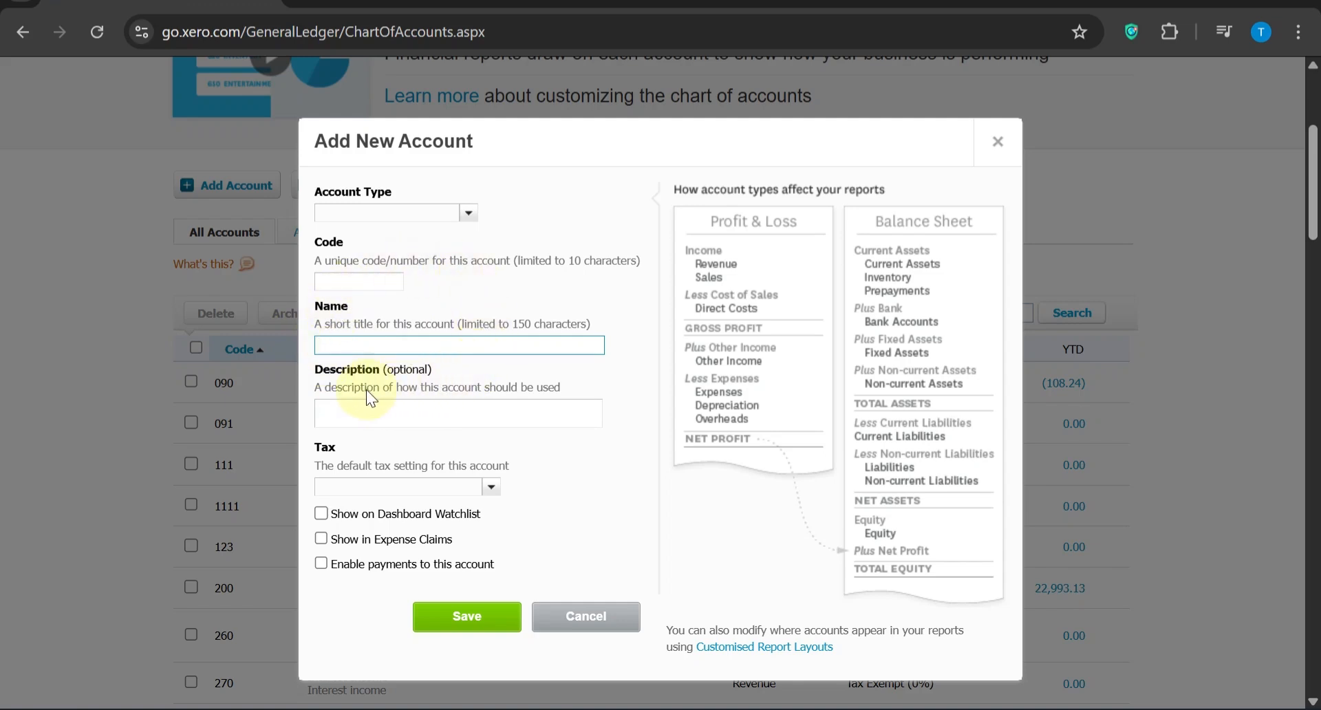
{"action": "left_click", "coordinate": [467, 213]}
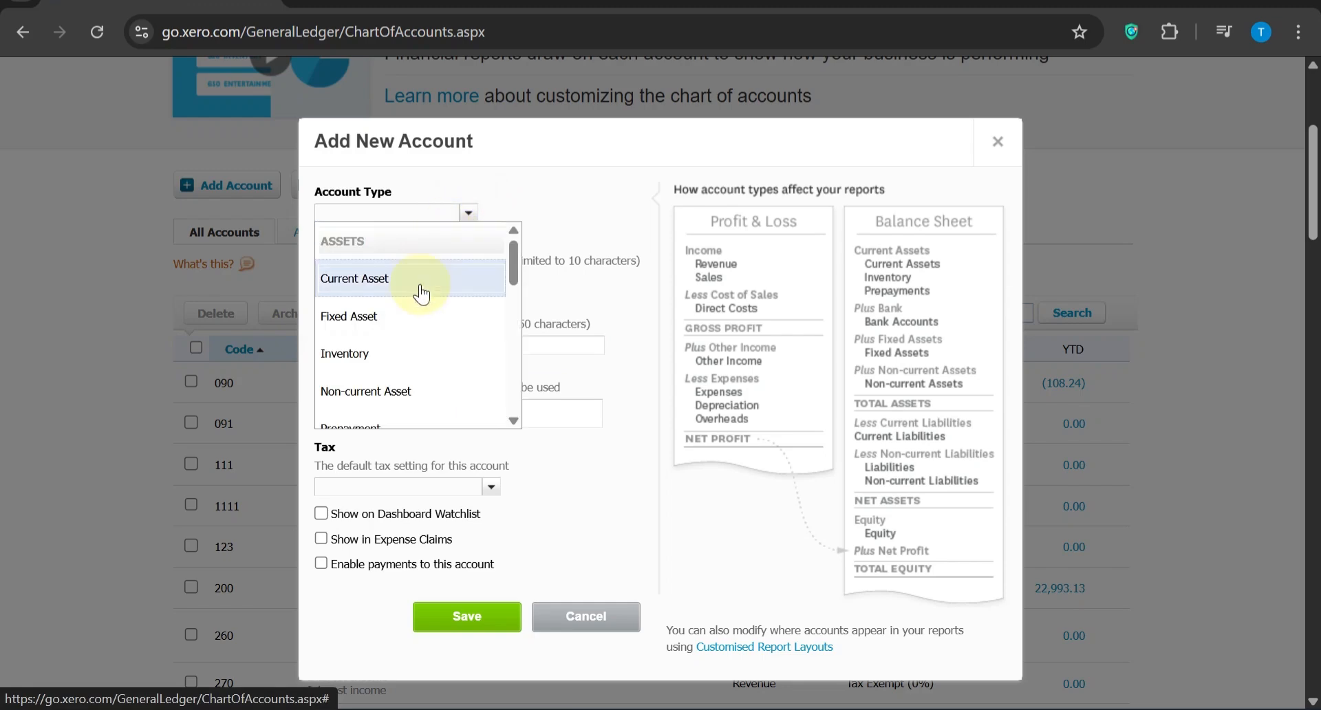
{"action": "scroll", "coordinate": [416, 303], "scroll_direction": "down", "scroll_amount": 1}
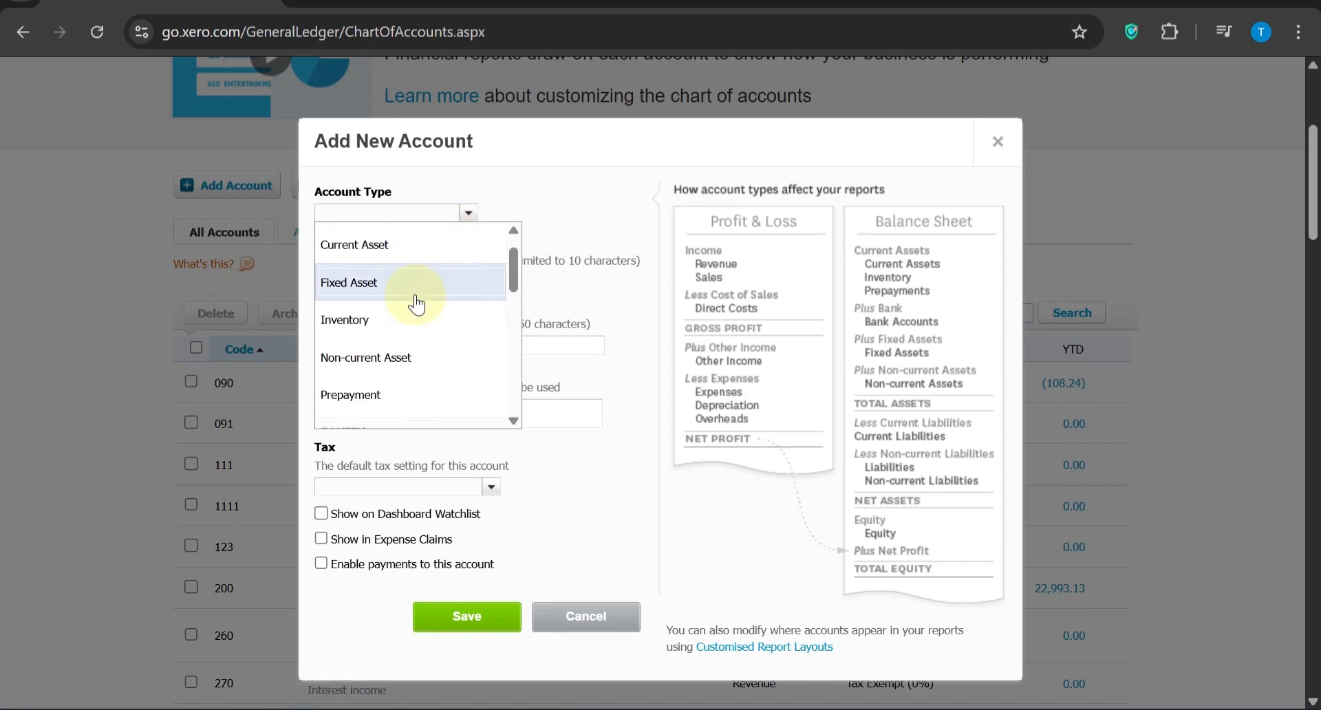
{"action": "left_click", "coordinate": [409, 240]}
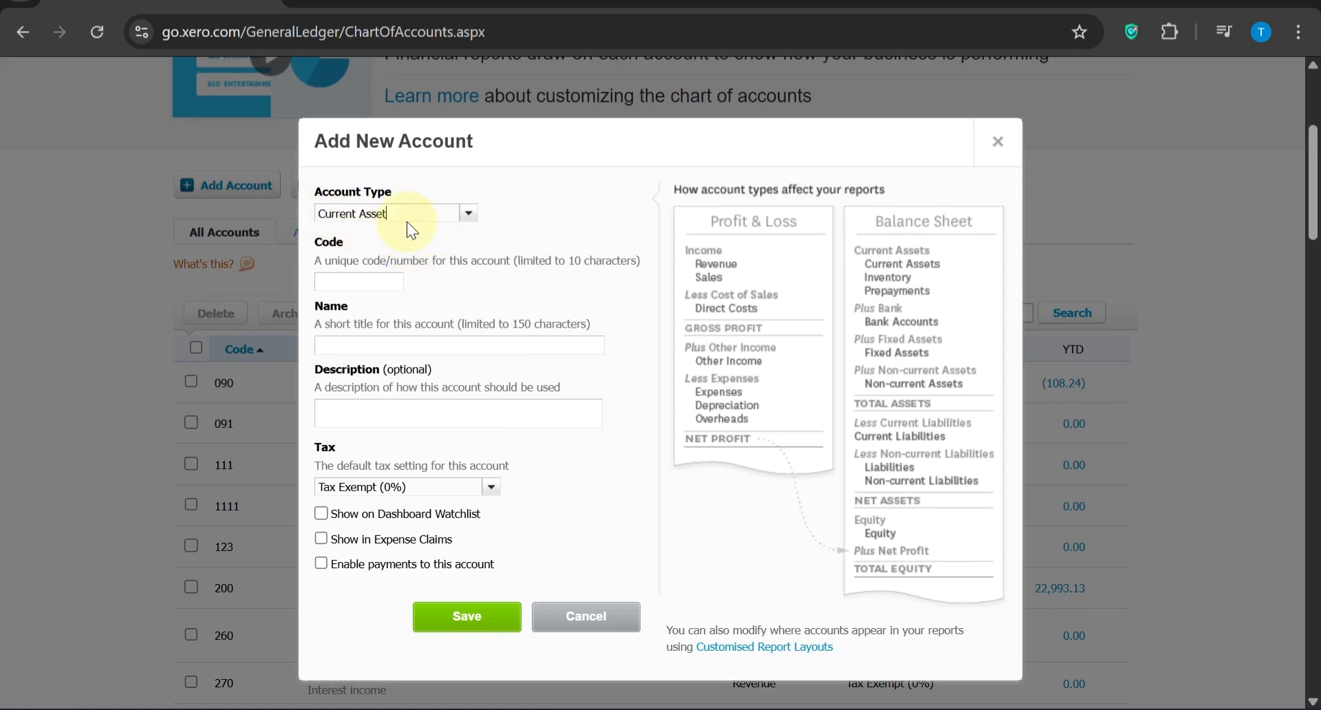
Give the new current asset account the code 11111 and the name "account", leave the description empty, and save it
{"action": "left_click", "coordinate": [330, 282]}
{"action": "type", "text": "11111"}
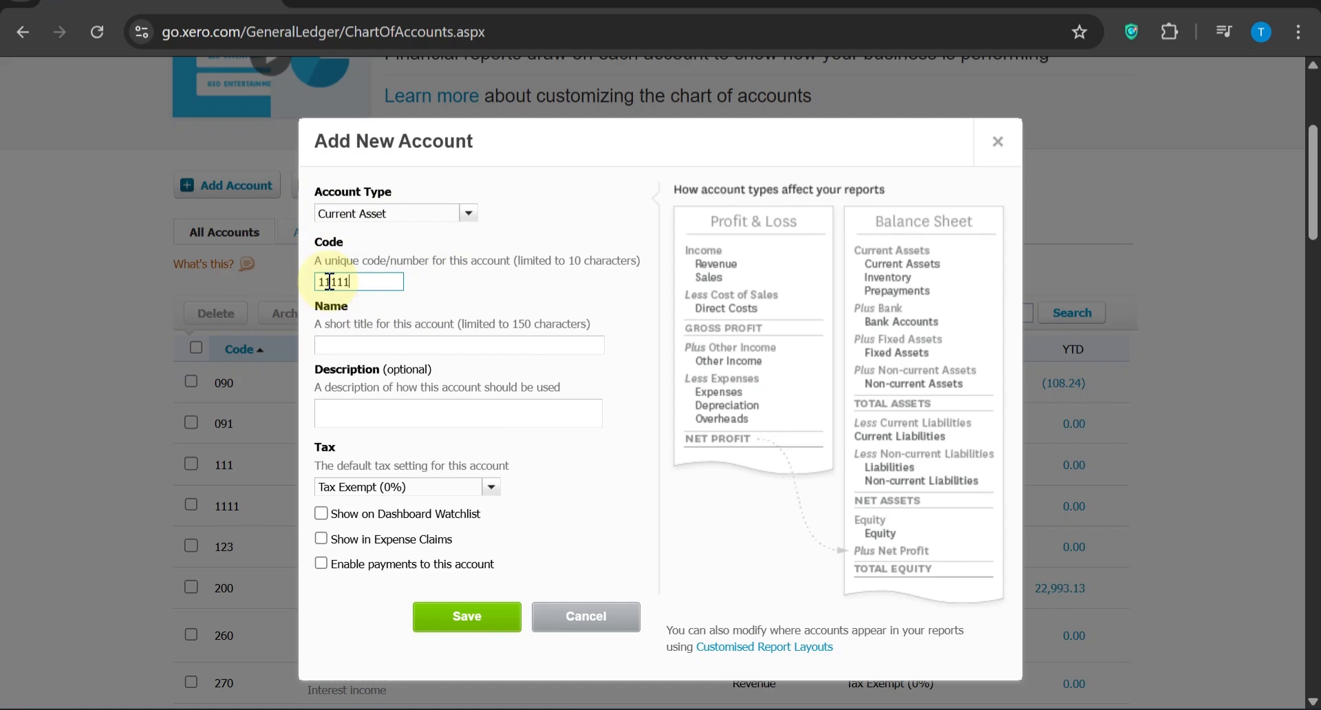
{"action": "left_click", "coordinate": [329, 348]}
{"action": "type", "text": "account"}
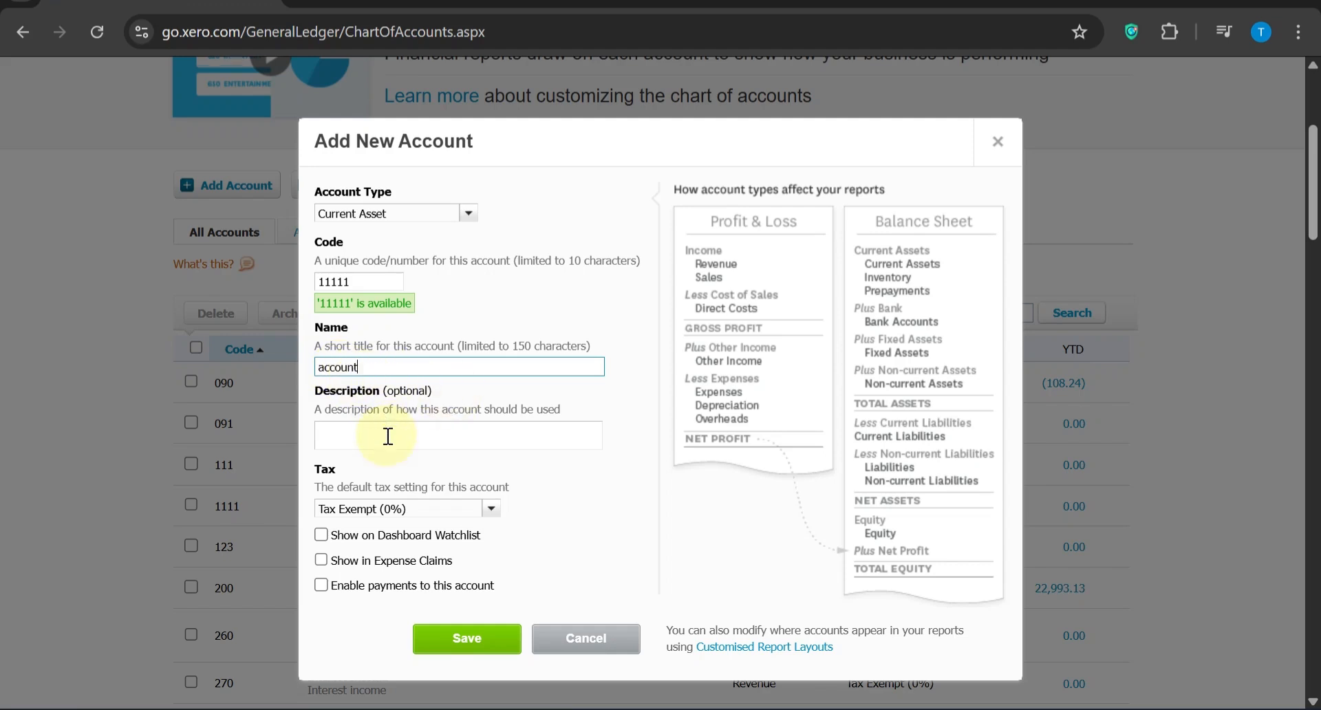
{"action": "scroll", "coordinate": [385, 436], "scroll_direction": "down", "scroll_amount": 1}
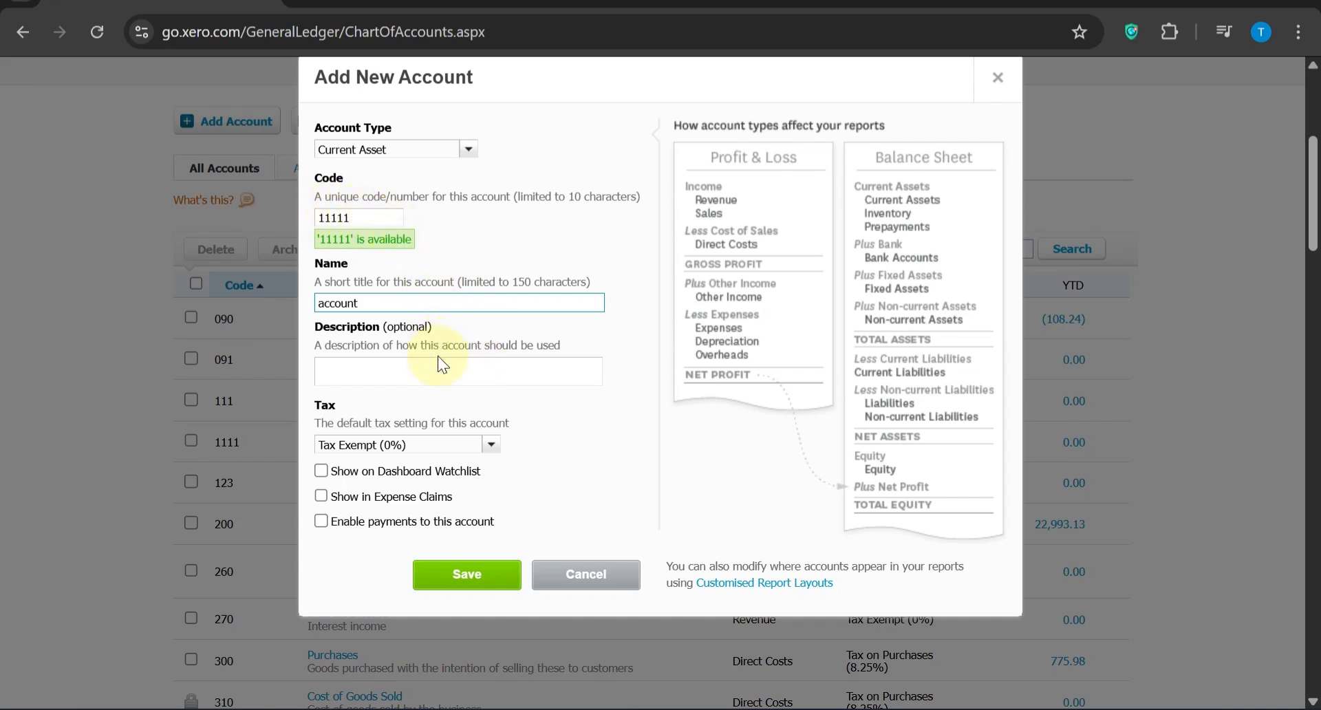
{"action": "left_click", "coordinate": [331, 365]}
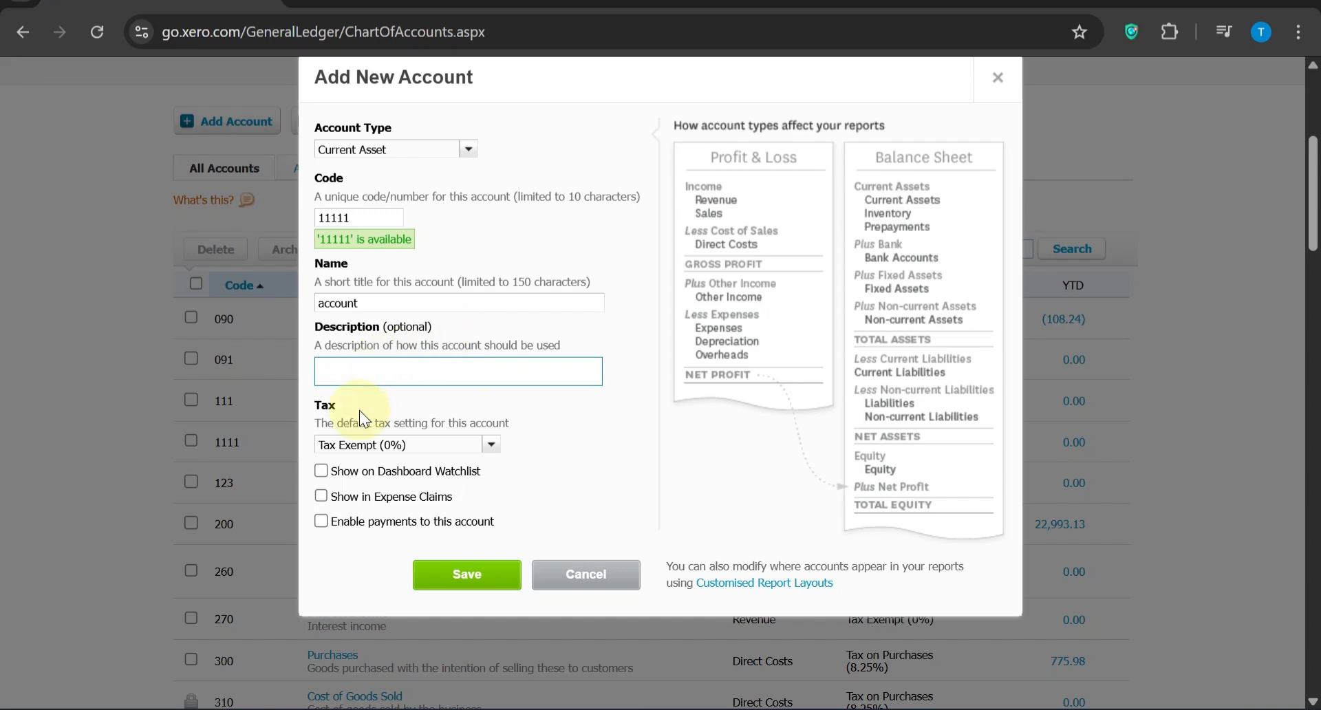
{"action": "scroll", "coordinate": [359, 410], "scroll_direction": "down", "scroll_amount": 1}
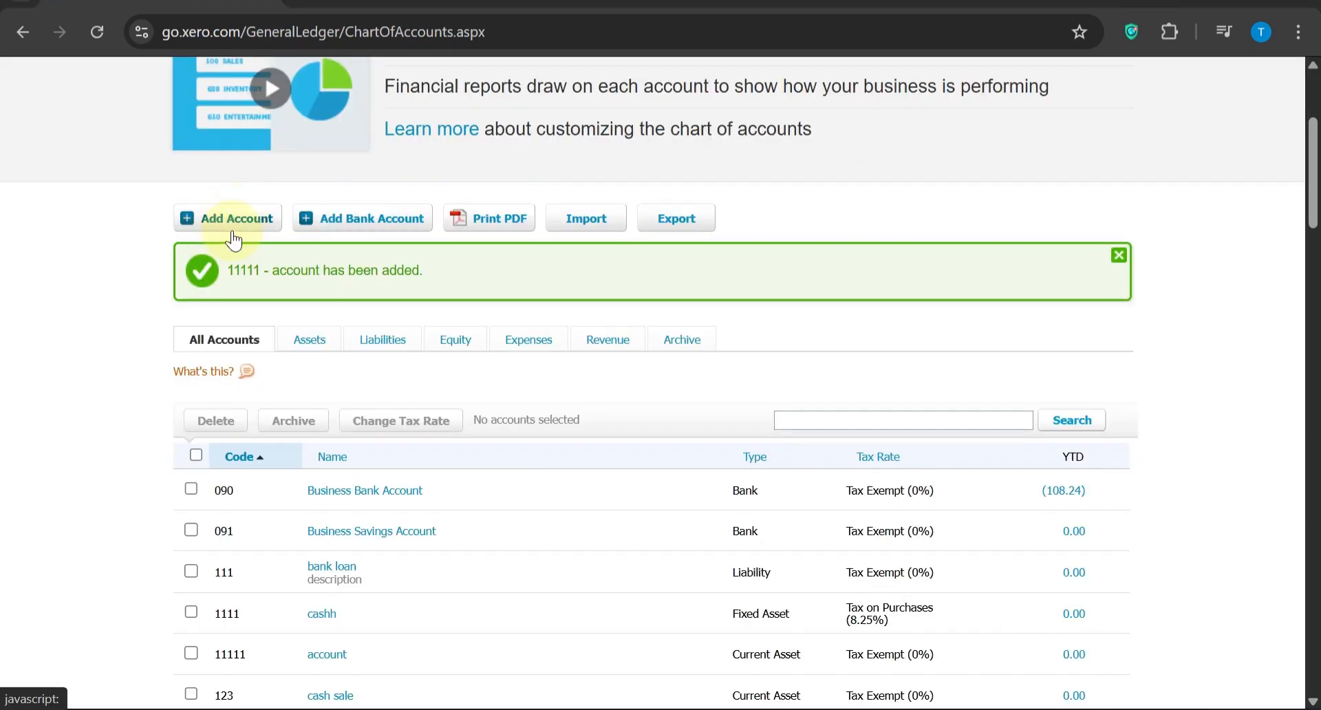
Start adding another new account and set its account type to Current Liability
{"action": "left_click", "coordinate": [249, 220]}
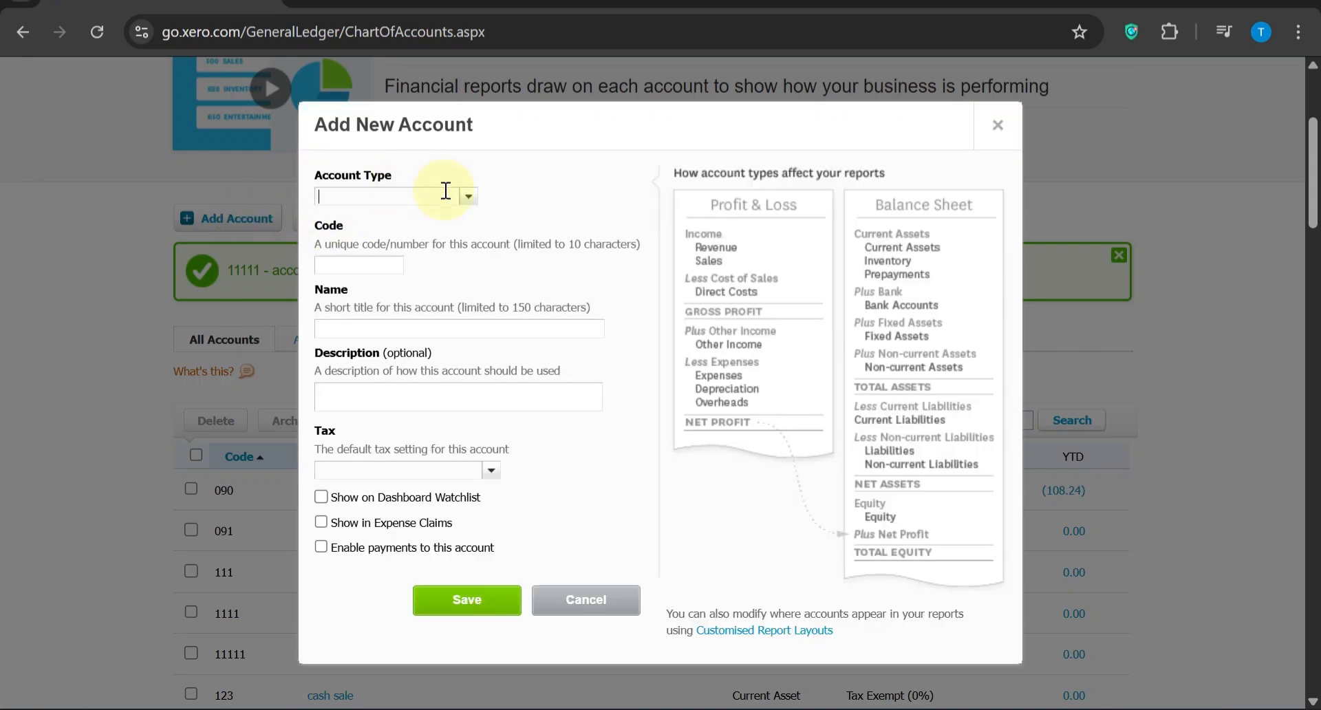
{"action": "left_click", "coordinate": [468, 198]}
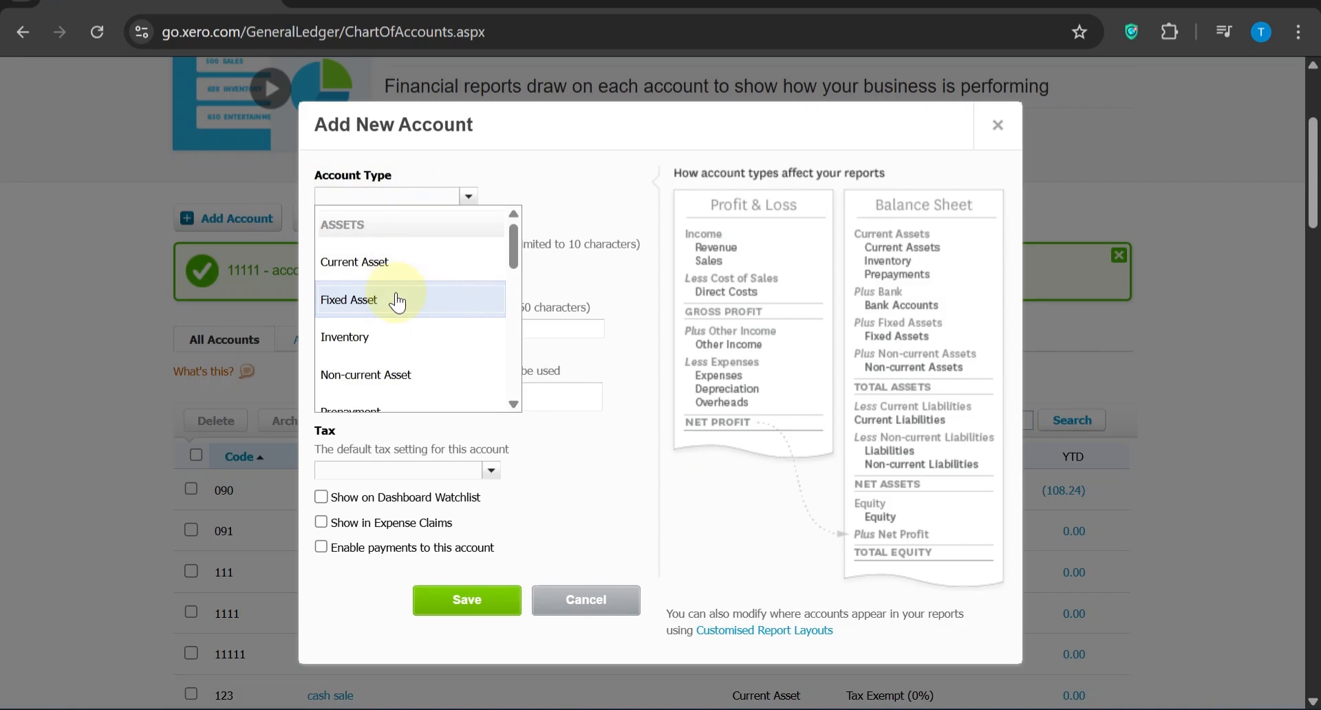
{"action": "scroll", "coordinate": [397, 301], "scroll_direction": "down", "scroll_amount": 5}
{"action": "scroll", "coordinate": [398, 301], "scroll_direction": "down", "scroll_amount": 6}
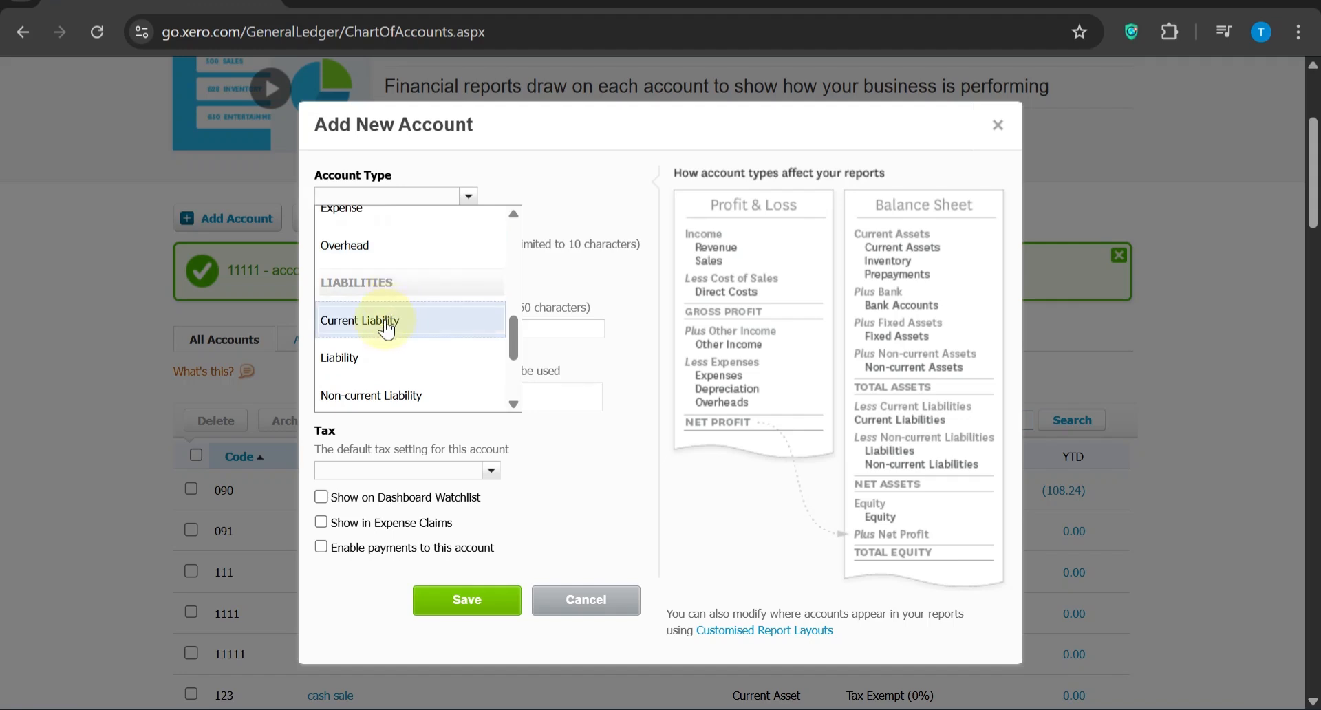
{"action": "left_click", "coordinate": [383, 322]}
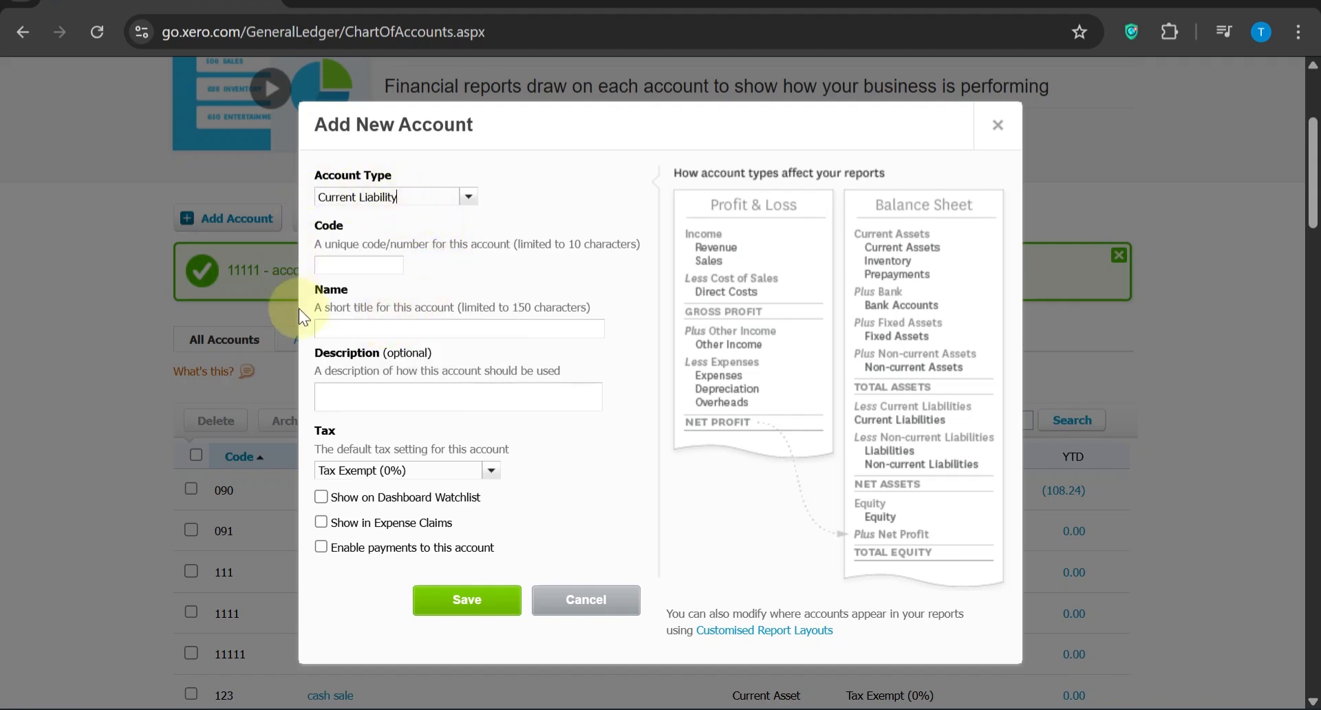
Name the current liability account "accountpay" with code 1111111, keep its tax as Tax Exempt (0%), and save it
{"action": "left_click", "coordinate": [335, 330]}
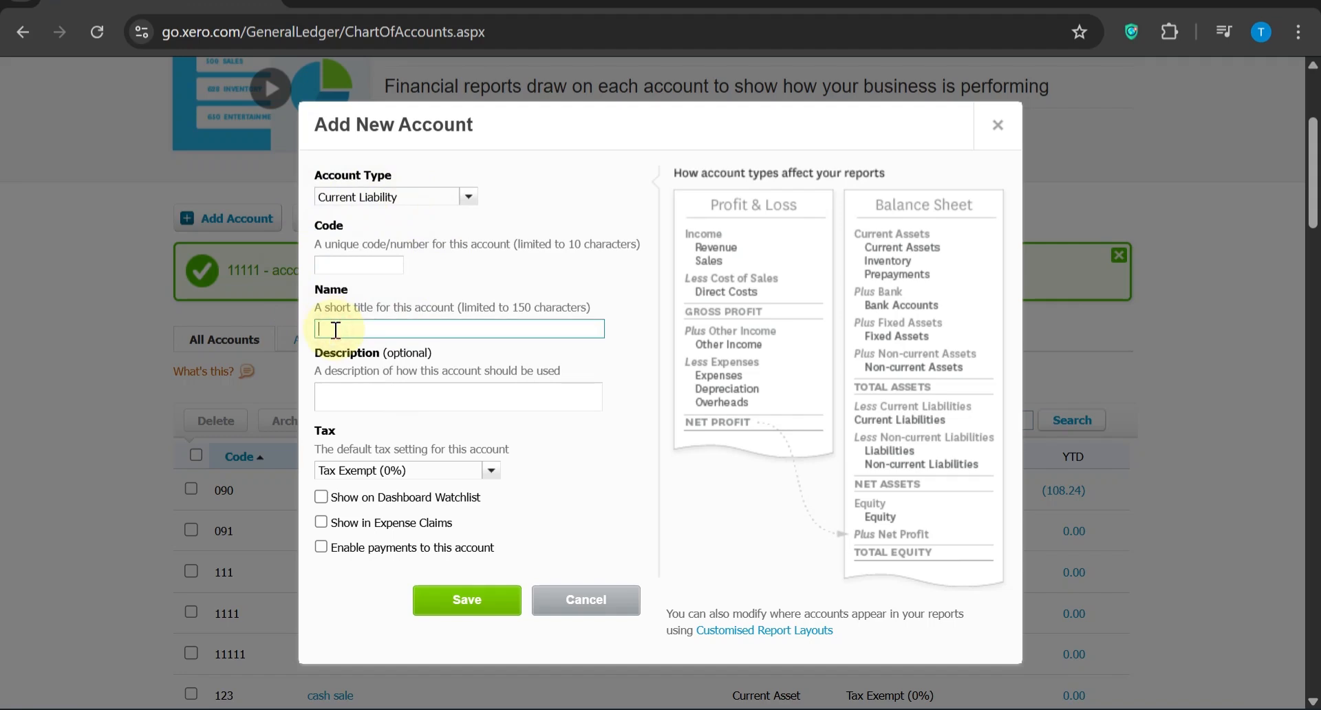
{"action": "type", "text": "account"}
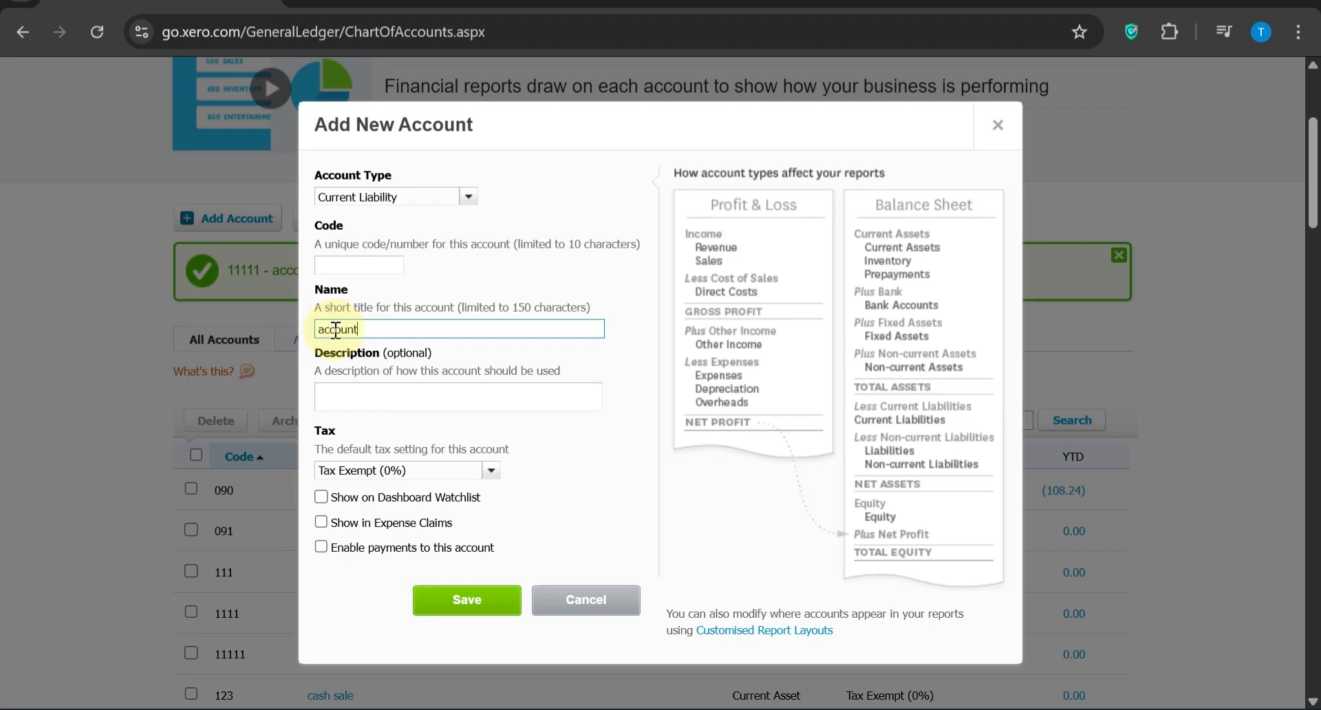
{"action": "left_click", "coordinate": [336, 265]}
{"action": "type", "text": "1111111"}
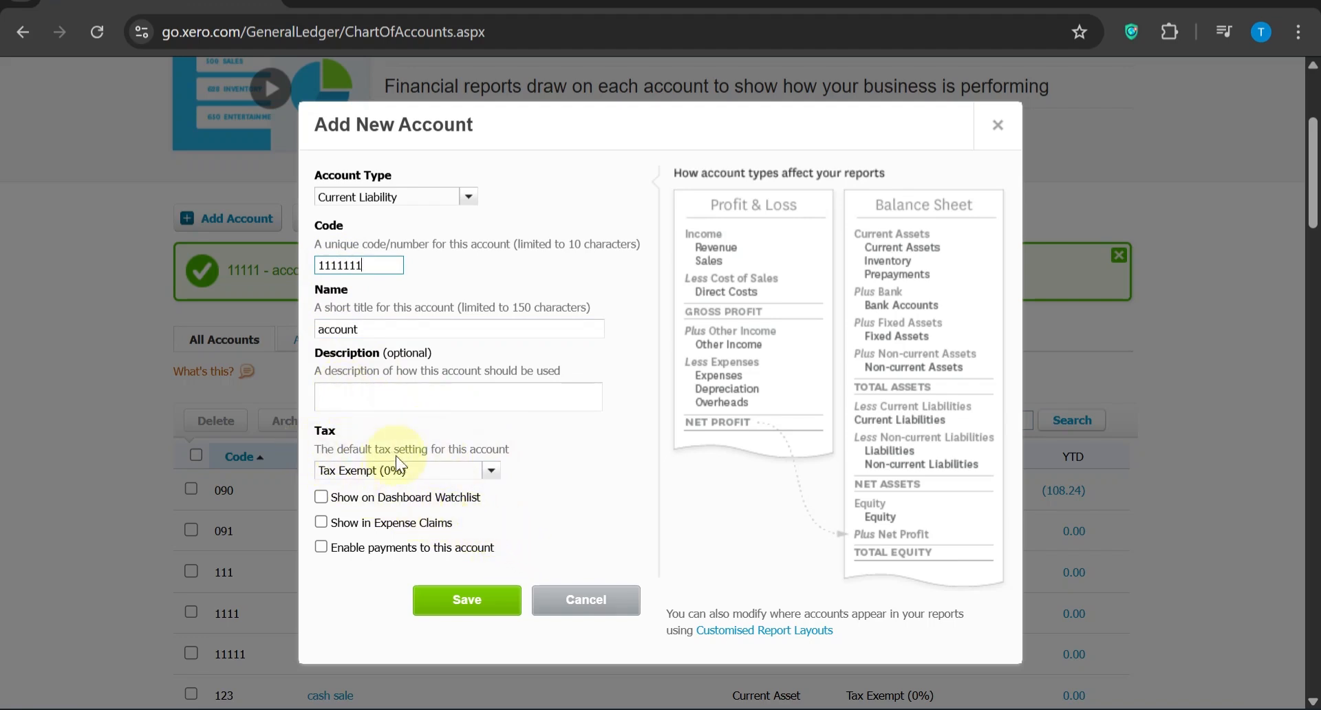
{"action": "left_click", "coordinate": [494, 471]}
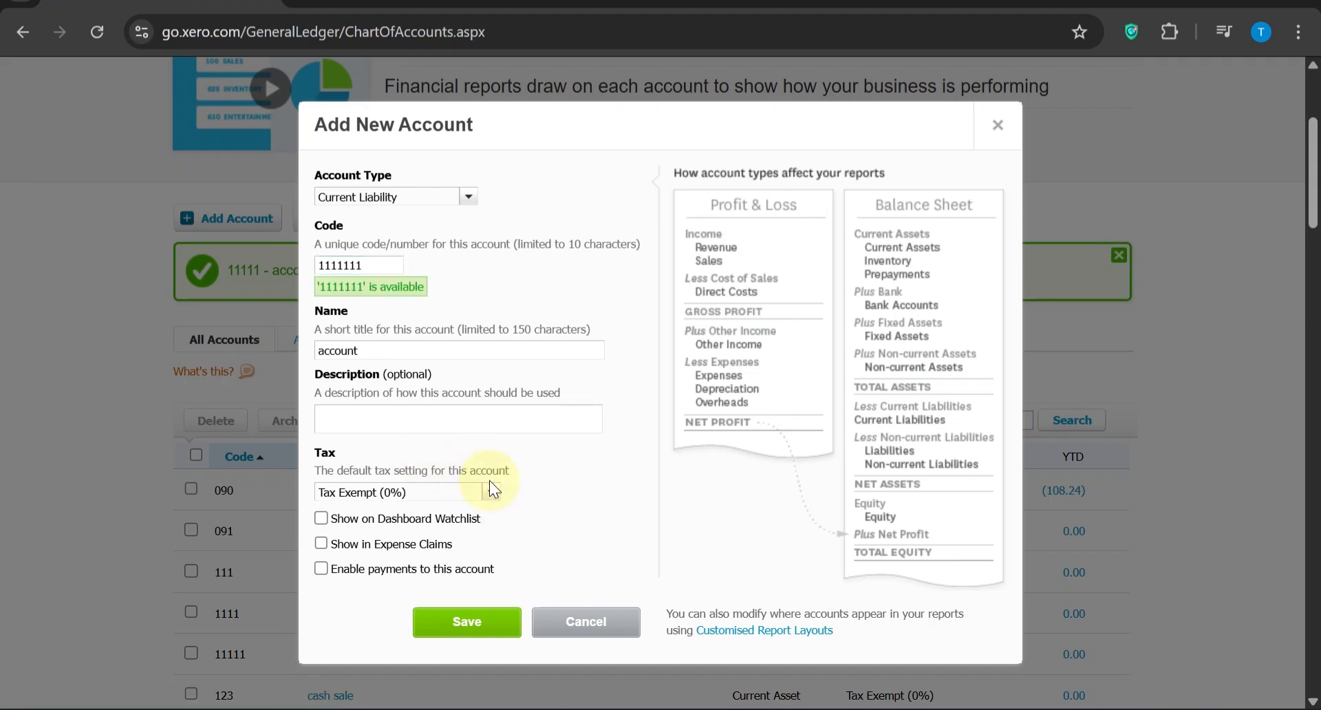
{"action": "left_click", "coordinate": [490, 491]}
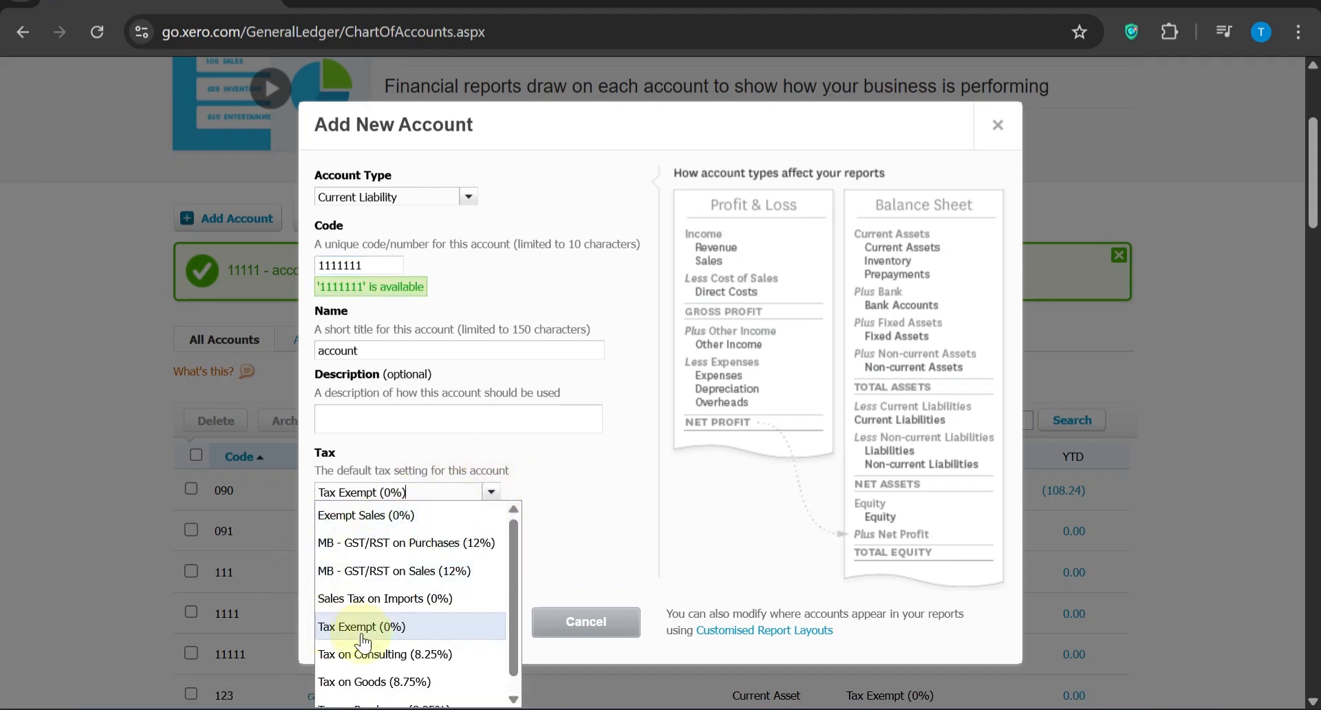
{"action": "left_click", "coordinate": [570, 514]}
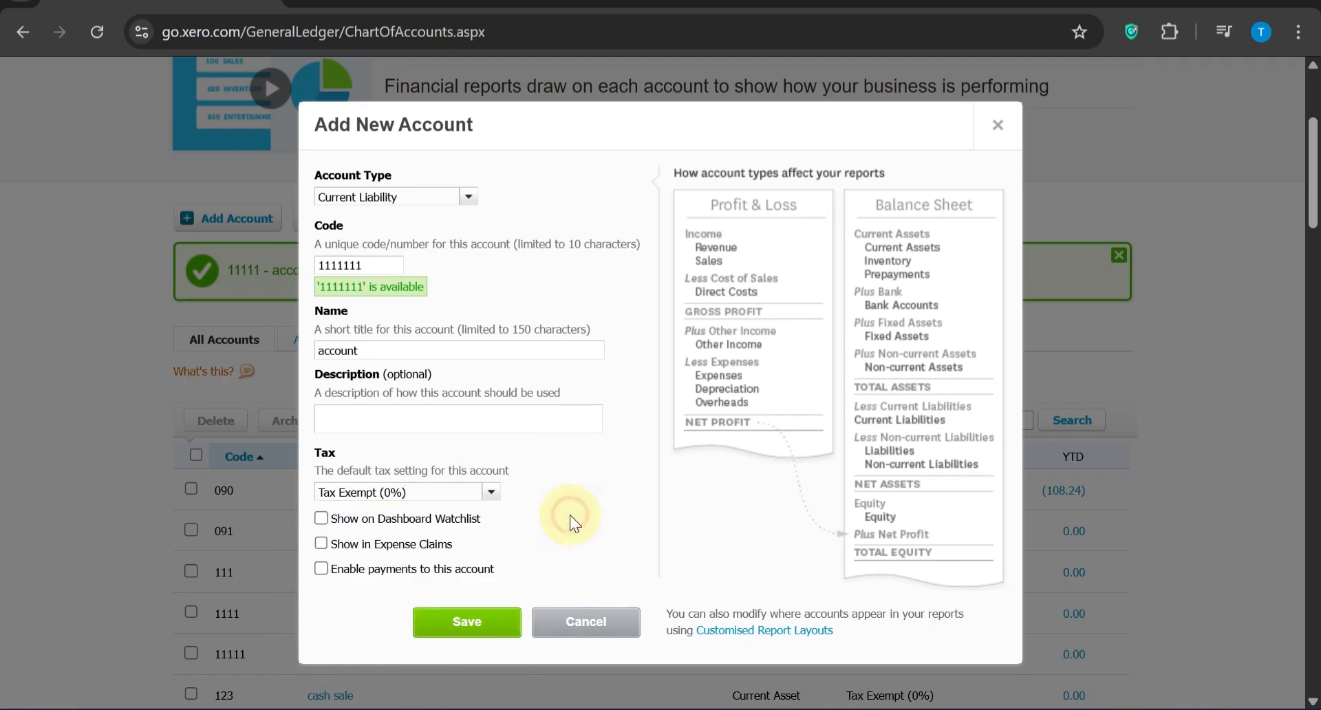
{"action": "left_click", "coordinate": [465, 622]}
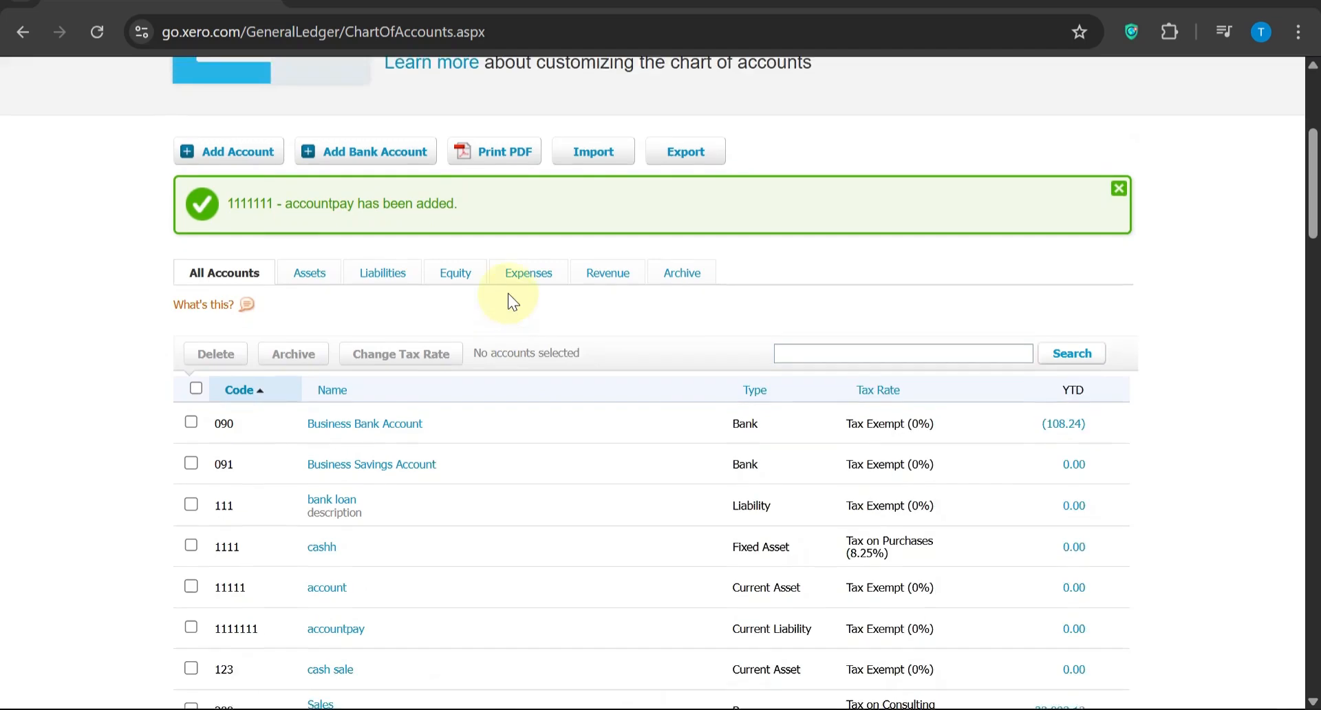
Review the details of the accountpay account in the chart of accounts and close them without saving
{"action": "scroll", "coordinate": [508, 293], "scroll_direction": "up", "scroll_amount": 1}
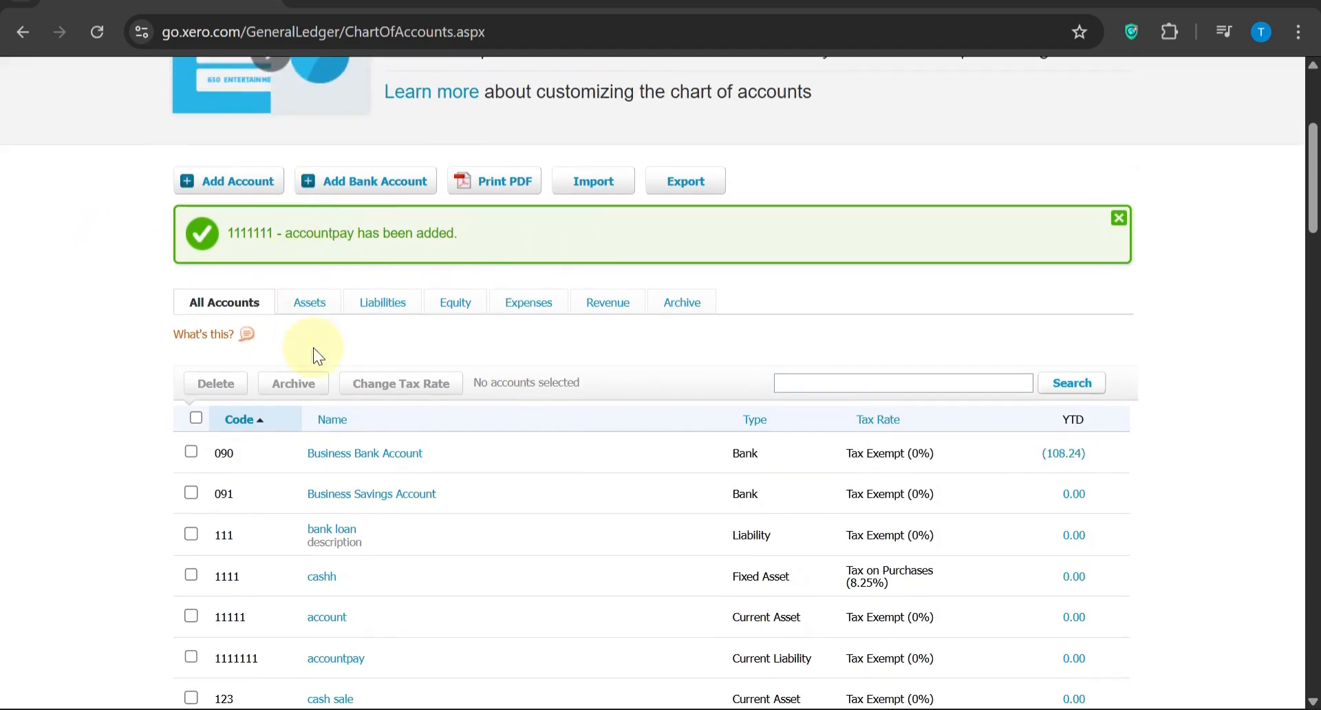
{"action": "scroll", "coordinate": [329, 484], "scroll_direction": "down", "scroll_amount": 3}
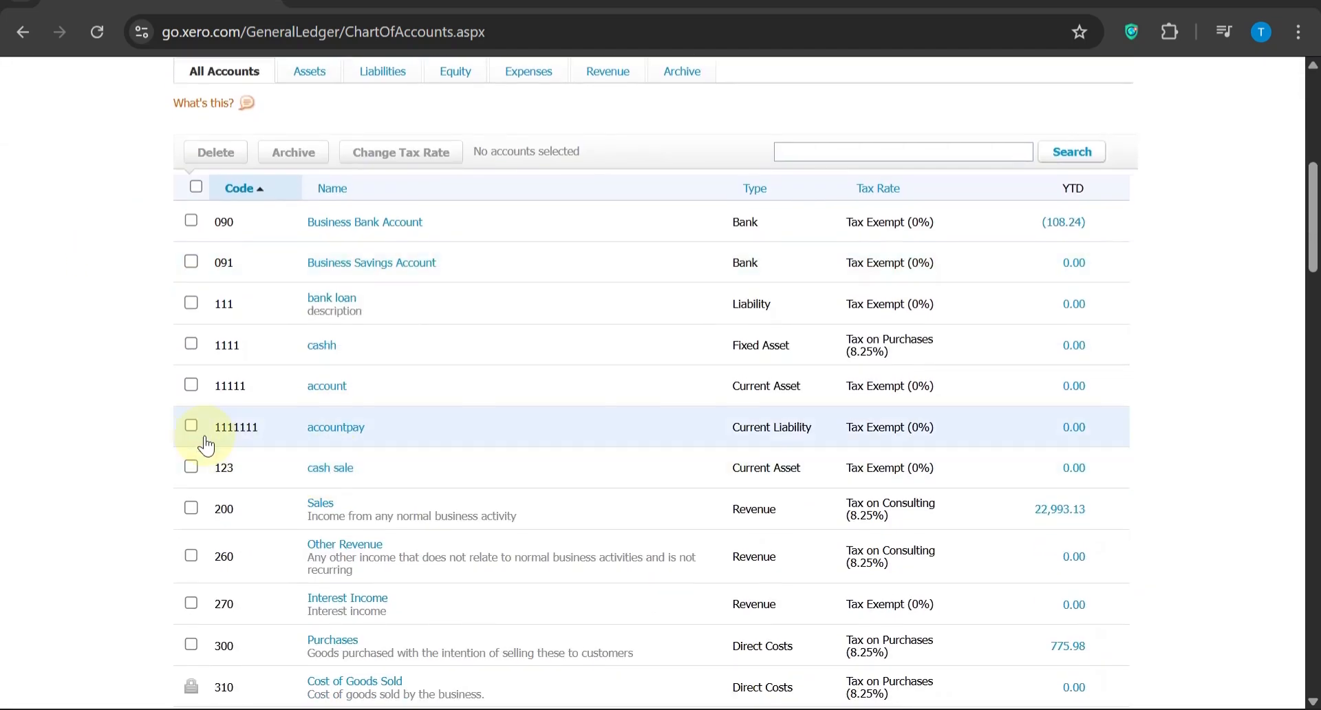
{"action": "left_click", "coordinate": [336, 429]}
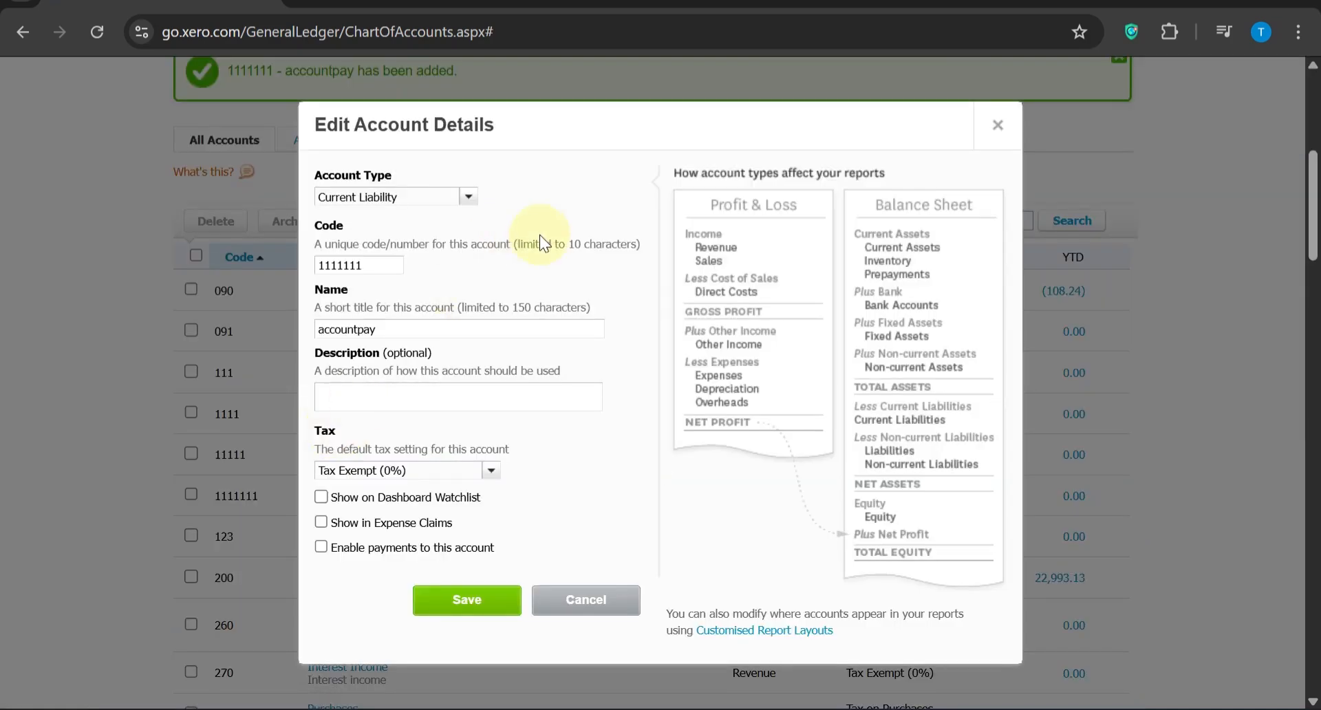
{"action": "left_click", "coordinate": [582, 609]}
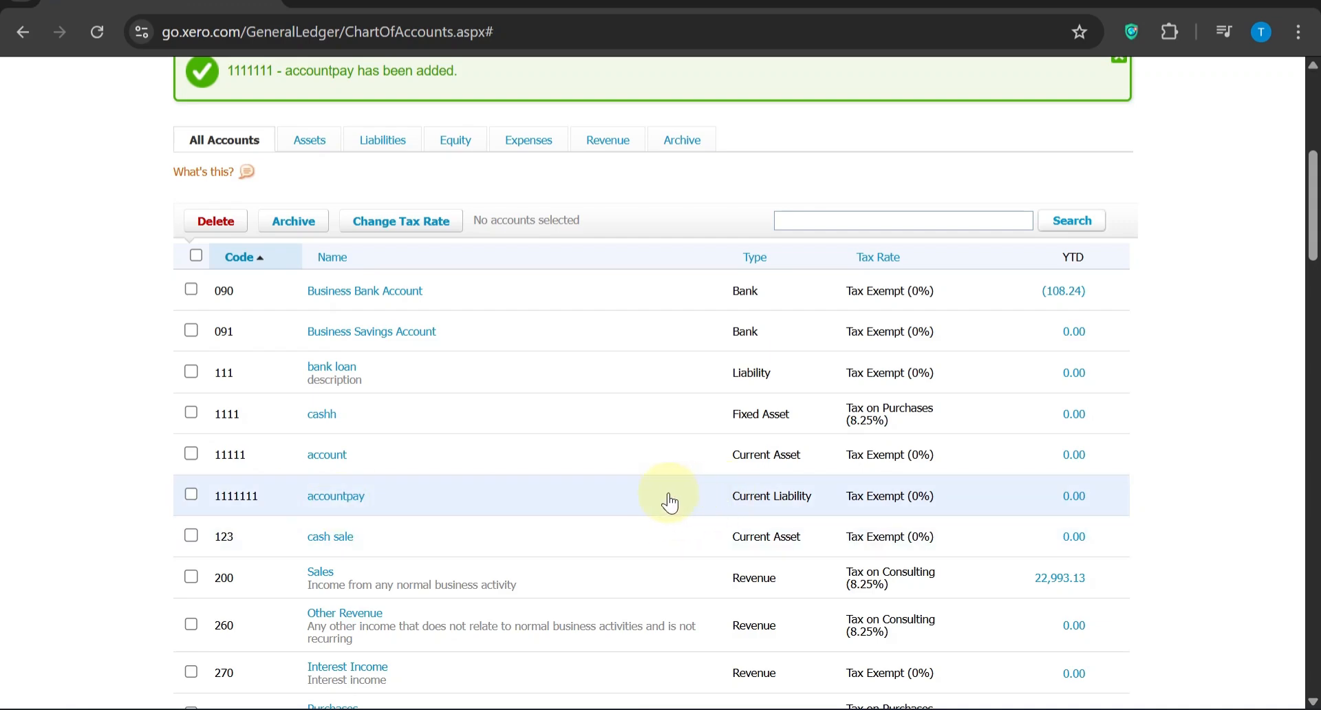
{"action": "scroll", "coordinate": [490, 487], "scroll_direction": "up", "scroll_amount": 2}
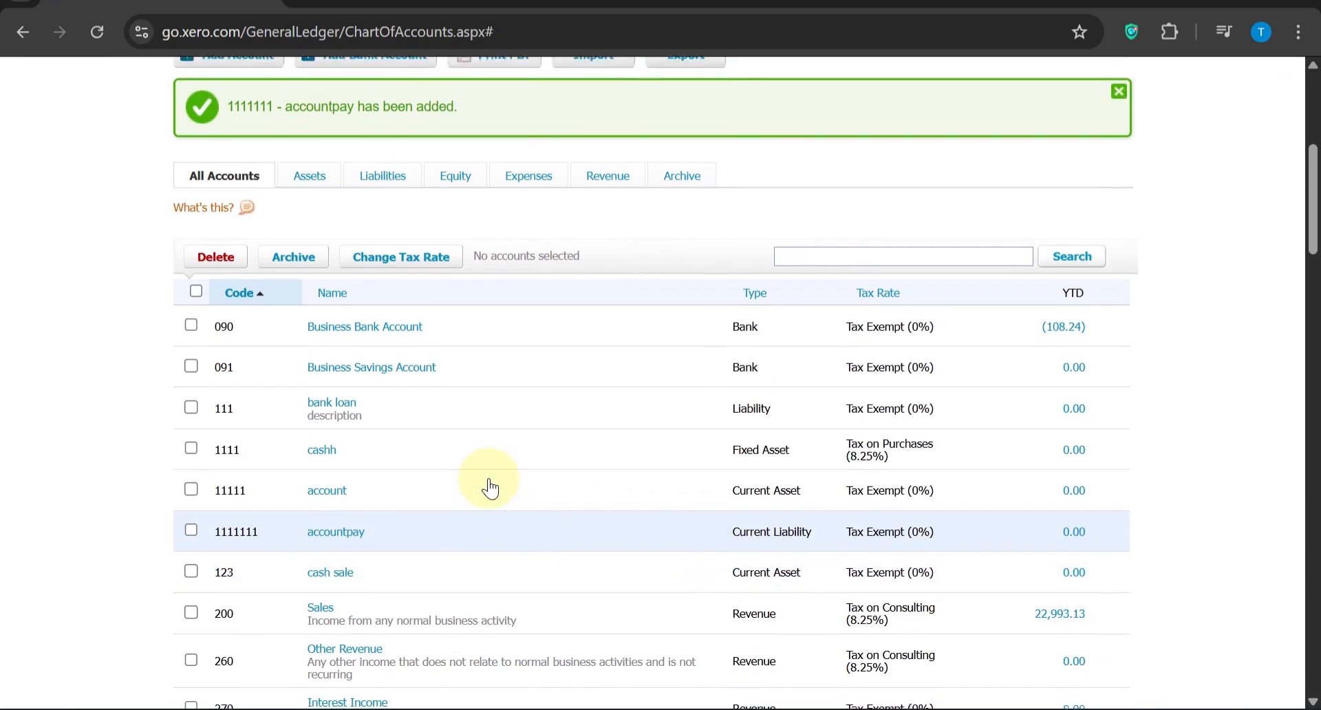
{"action": "scroll", "coordinate": [490, 482], "scroll_direction": "up", "scroll_amount": 3}
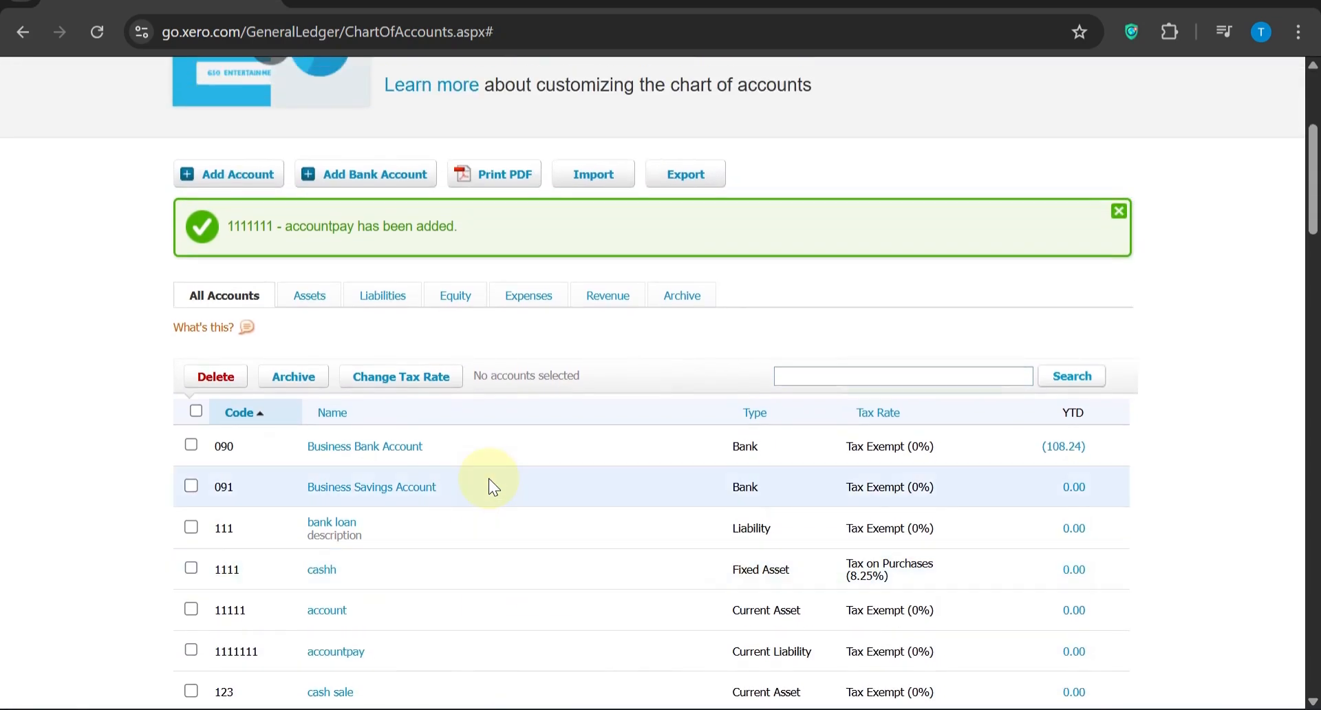
{"action": "scroll", "coordinate": [493, 487], "scroll_direction": "up", "scroll_amount": 3}
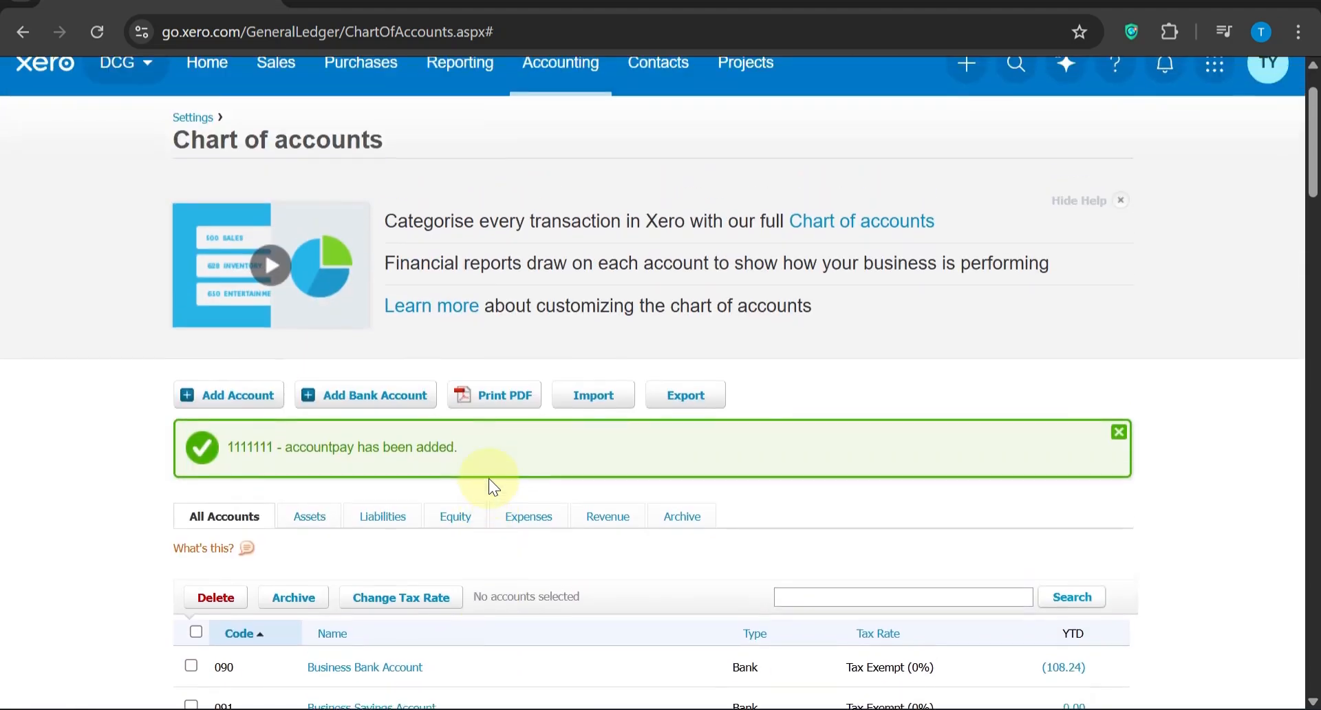
{"action": "scroll", "coordinate": [494, 487], "scroll_direction": "up", "scroll_amount": 1}
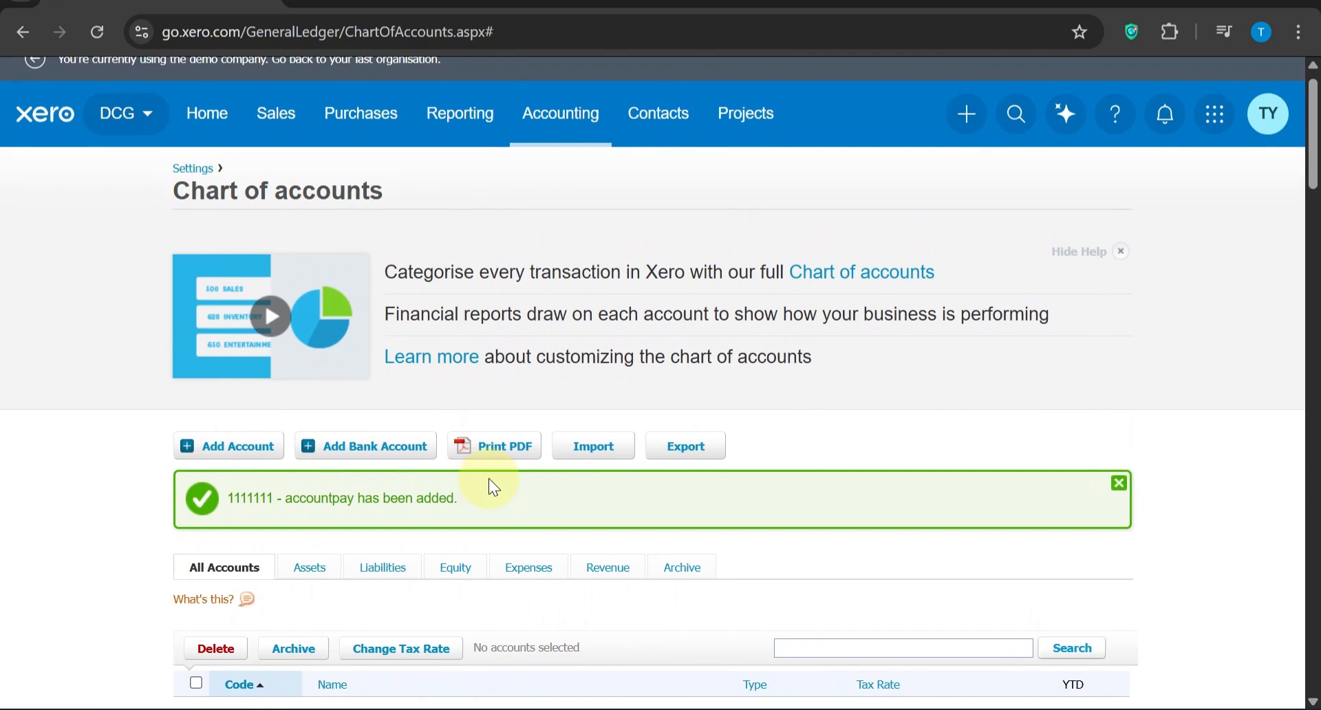
Look through the chart of accounts list, checking the codes, names, types and tax rates of the new and existing accounts
{"action": "scroll", "coordinate": [488, 478], "scroll_direction": "up", "scroll_amount": 1}
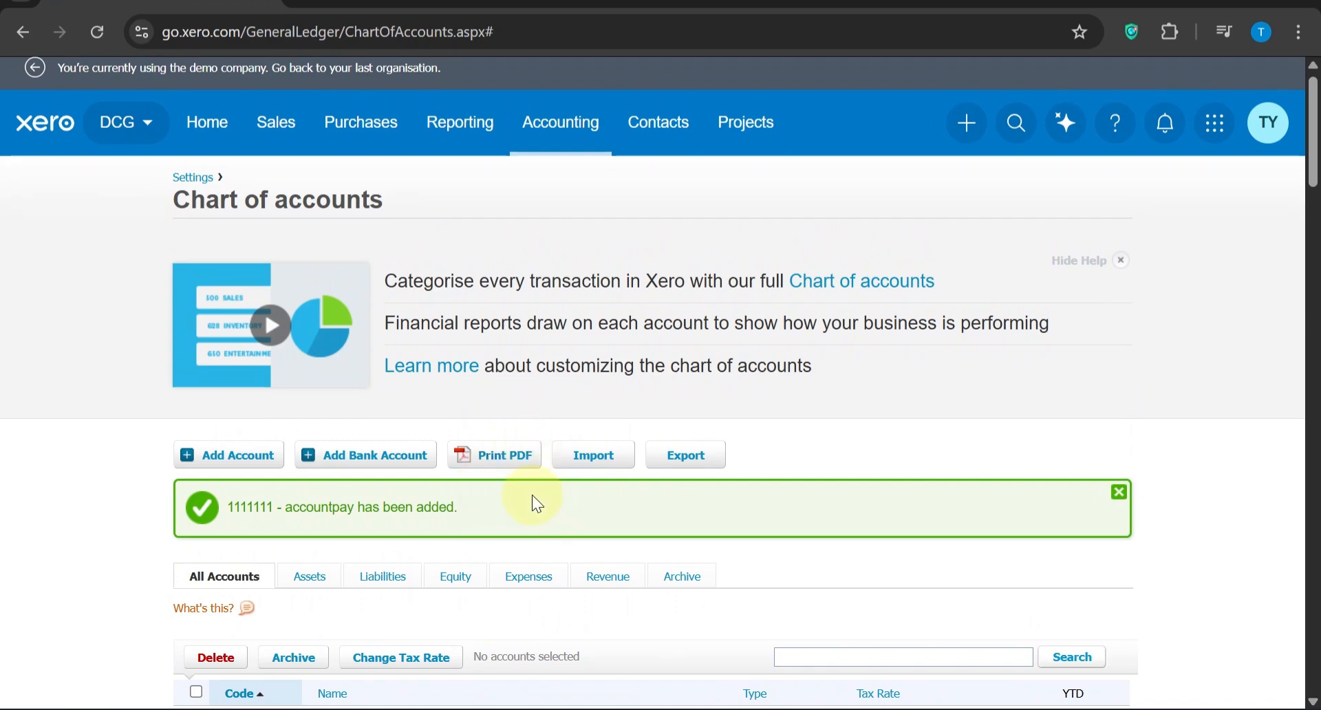
{"action": "scroll", "coordinate": [531, 494], "scroll_direction": "down", "scroll_amount": 1}
{"action": "scroll", "coordinate": [532, 494], "scroll_direction": "down", "scroll_amount": 5}
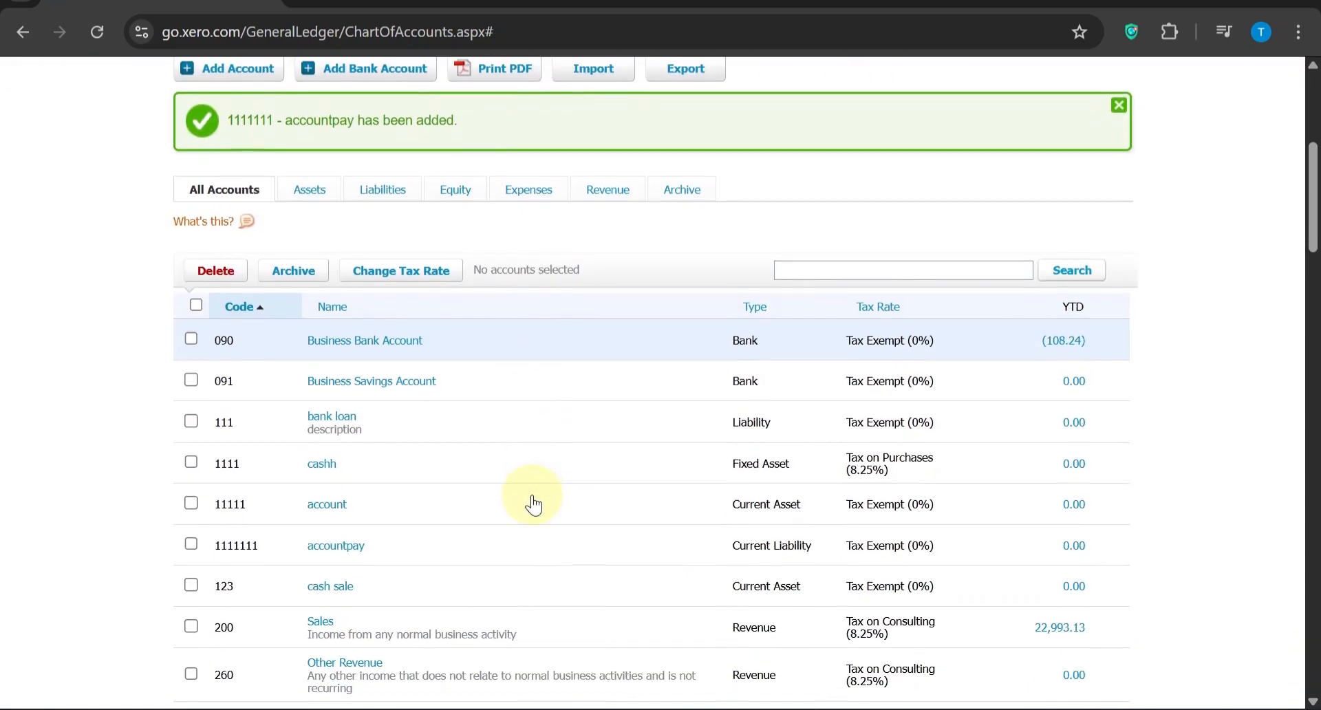
{"action": "scroll", "coordinate": [782, 476], "scroll_direction": "down", "scroll_amount": 1}
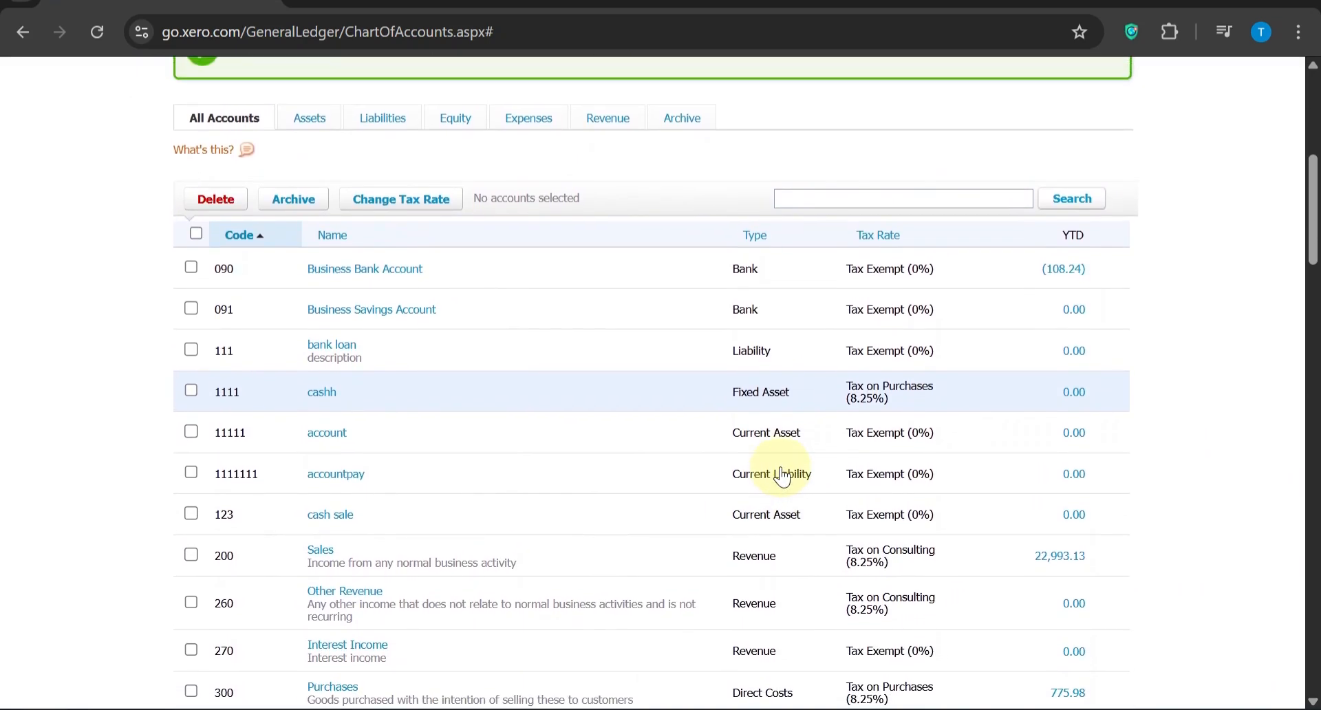
{"action": "scroll", "coordinate": [782, 476], "scroll_direction": "down", "scroll_amount": 2}
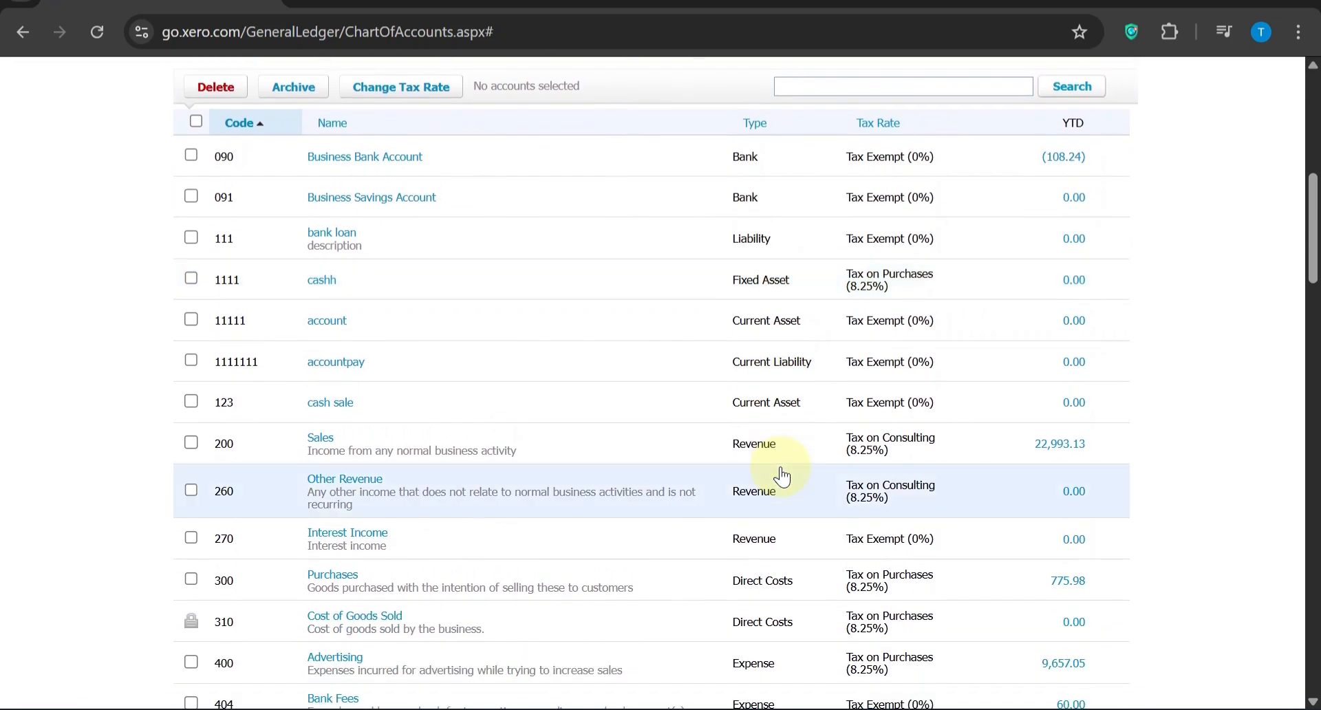
{"action": "scroll", "coordinate": [783, 476], "scroll_direction": "down", "scroll_amount": 1}
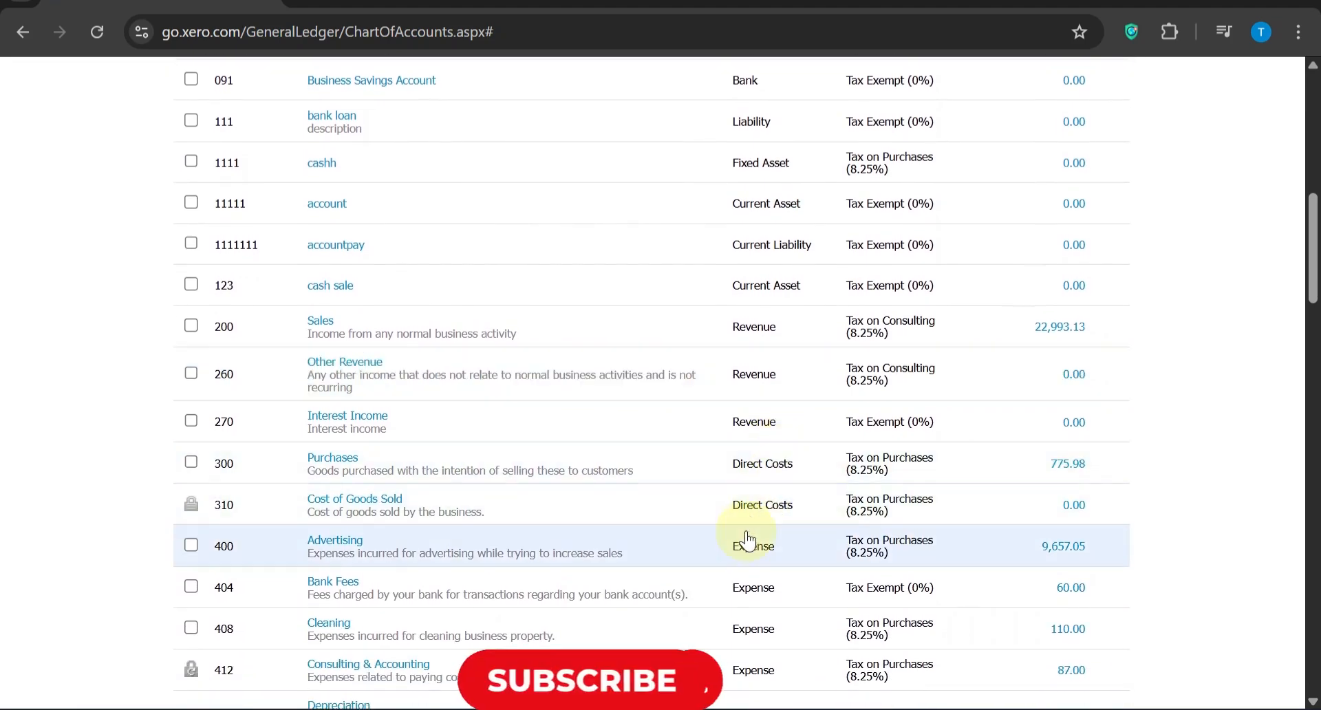
{"action": "scroll", "coordinate": [748, 543], "scroll_direction": "down", "scroll_amount": 1}
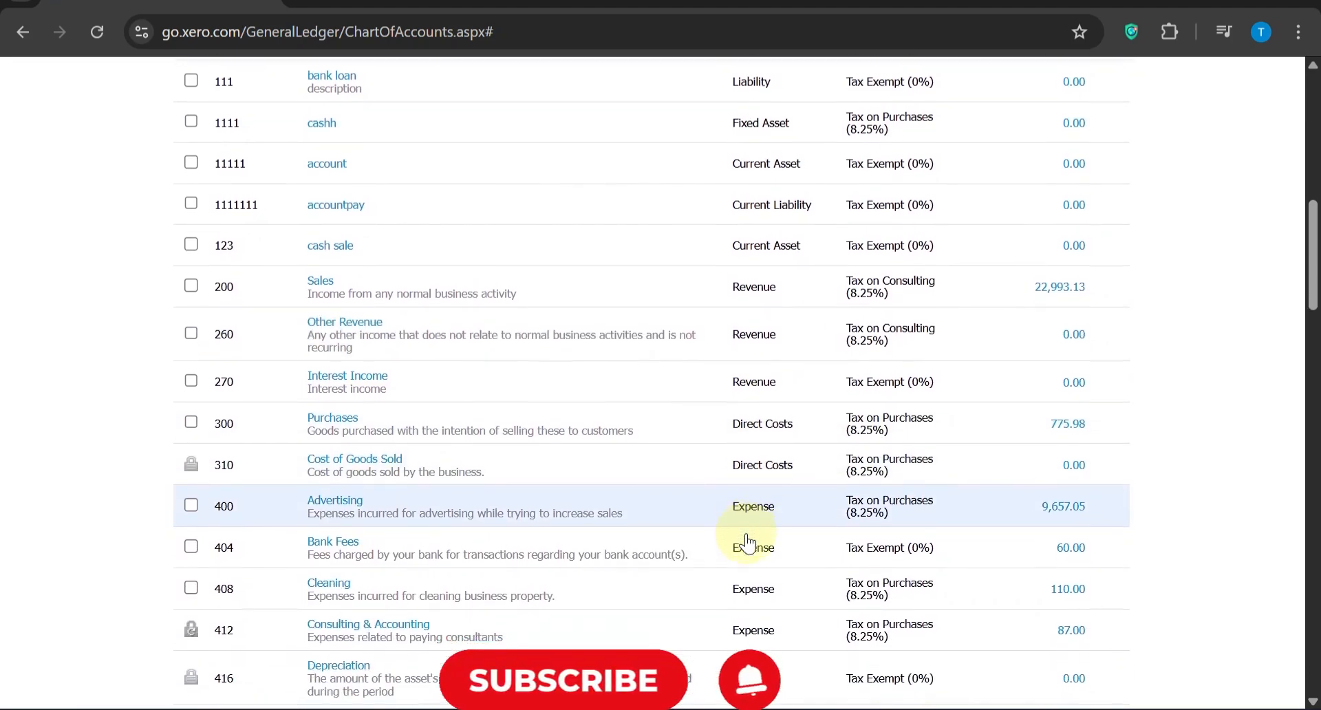